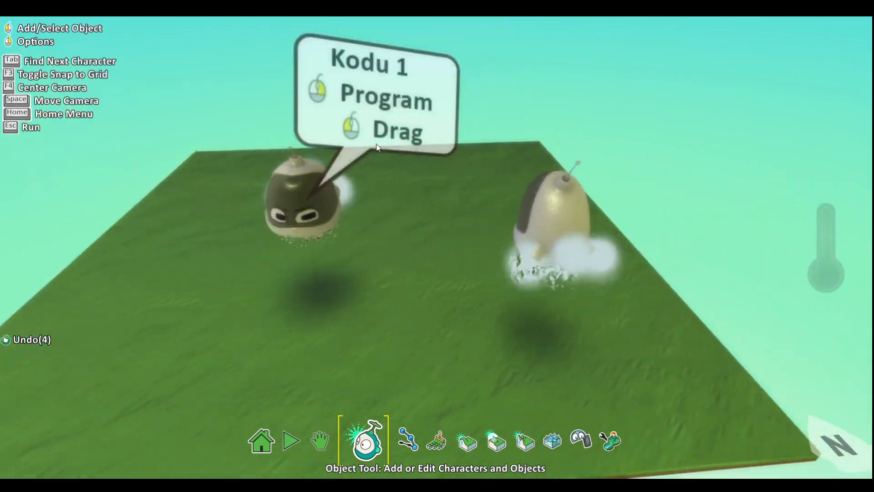
{"action": "key", "text": "Tab"}
{"action": "key", "text": "Tab"}
{"action": "key", "text": "Tab"}
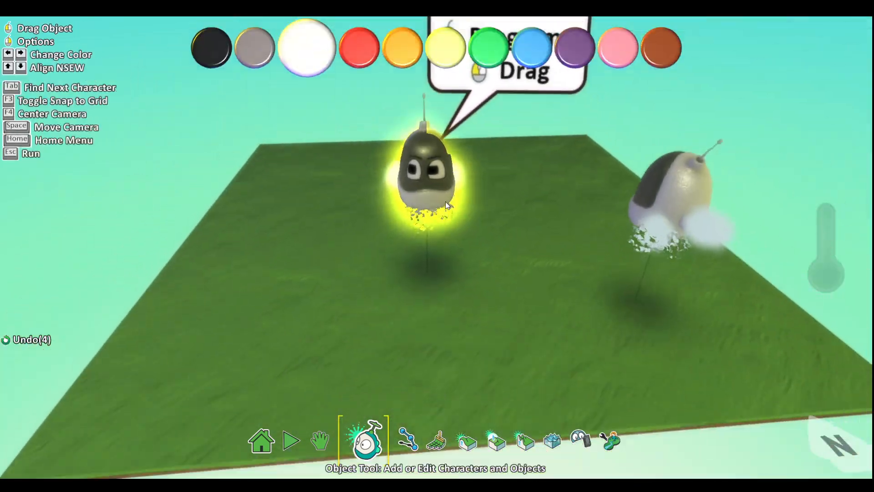
{"action": "key", "text": "Tab"}
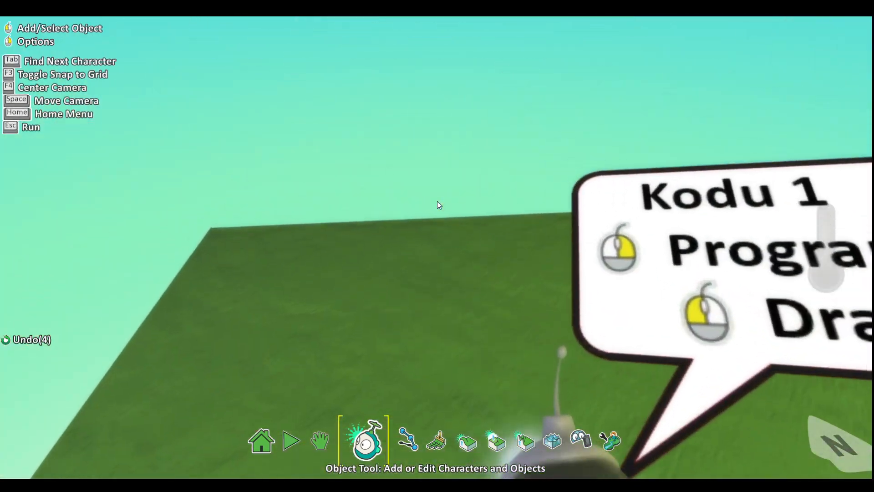
{"action": "key", "text": "Tab"}
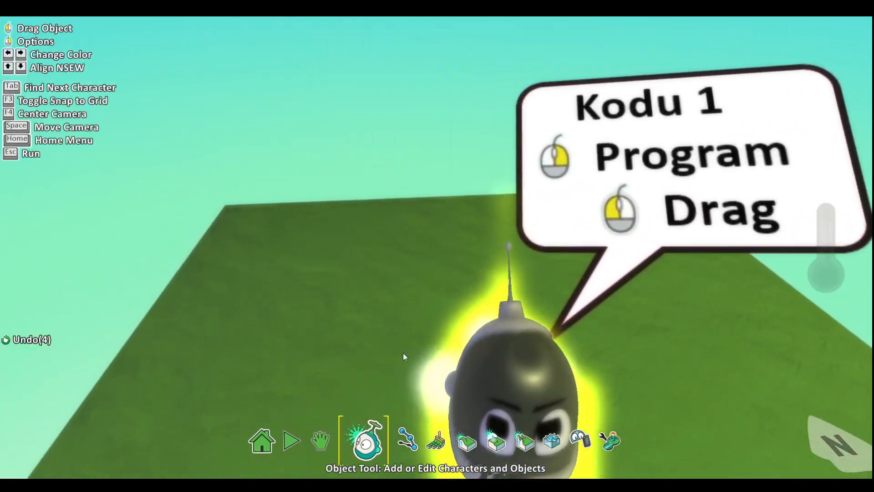
{"action": "key", "text": "Tab"}
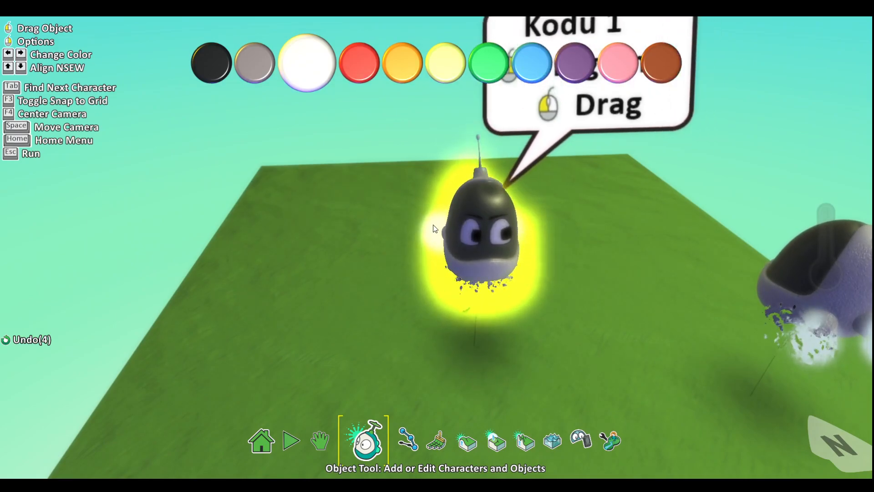
{"action": "scroll", "coordinate": [332, 212], "scroll_direction": "down", "scroll_amount": 3}
{"action": "scroll", "coordinate": [529, 249], "scroll_direction": "up", "scroll_amount": 4}
{"action": "scroll", "coordinate": [518, 277], "scroll_direction": "down", "scroll_amount": 2}
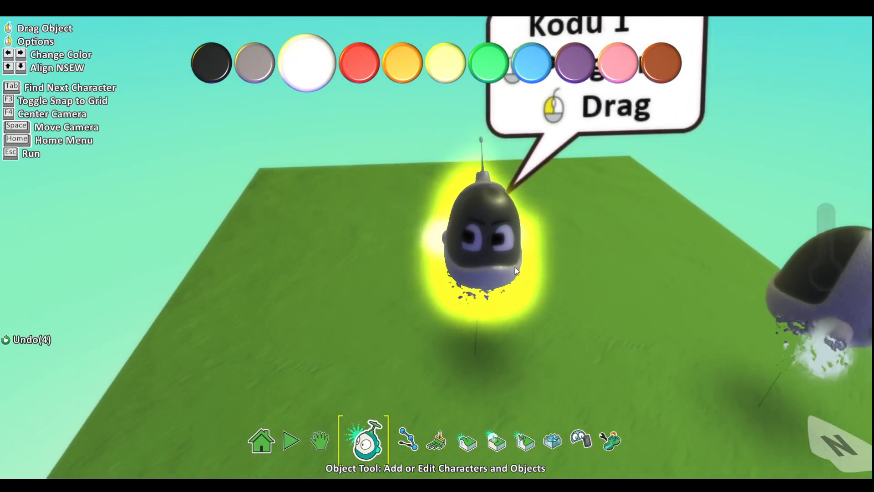
{"action": "scroll", "coordinate": [496, 239], "scroll_direction": "up", "scroll_amount": 3}
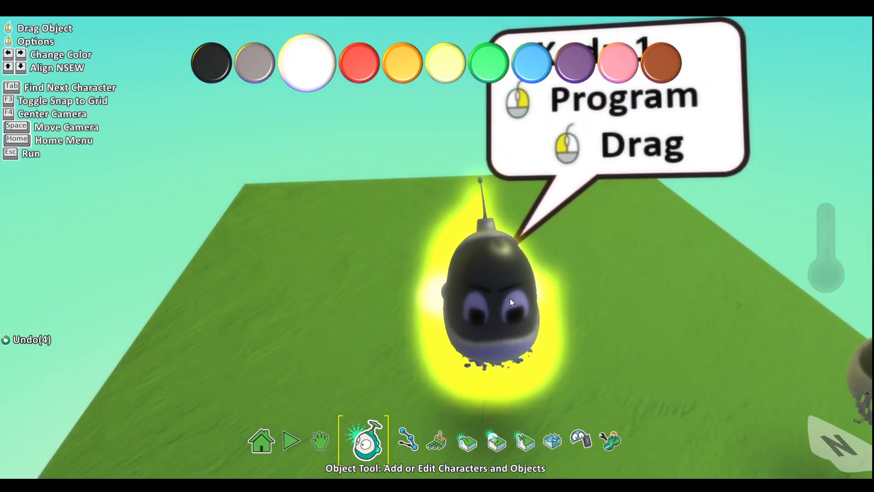
Step: Open the settings of Kodu 1 and look through the full list, including the forward and turning speed multipliers
{"action": "right_click", "coordinate": [509, 305]}
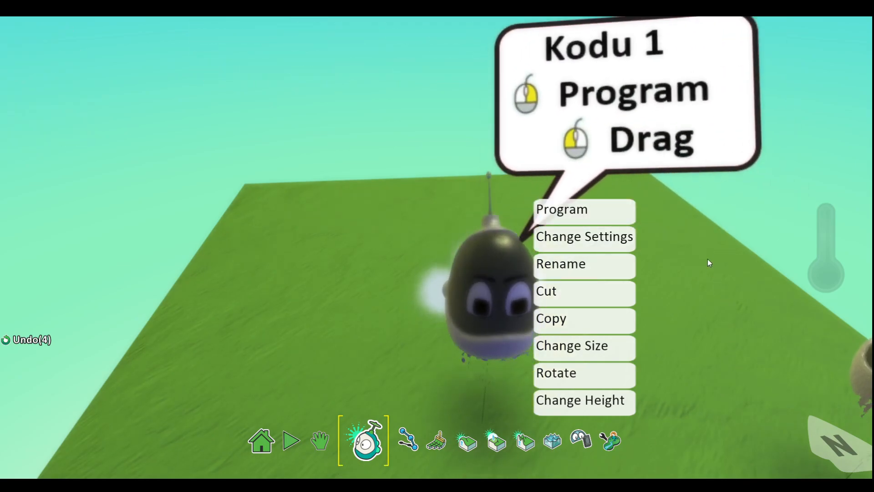
{"action": "left_click", "coordinate": [594, 238]}
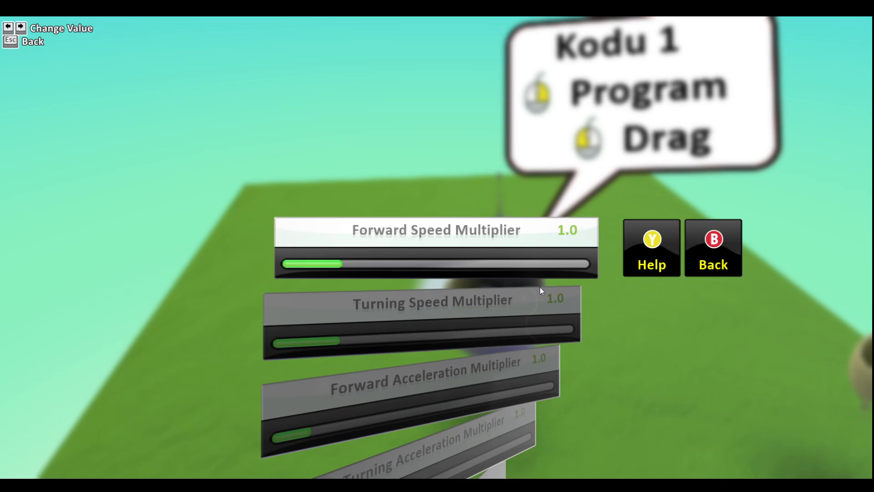
{"action": "scroll", "coordinate": [537, 288], "scroll_direction": "down", "scroll_amount": 1}
{"action": "scroll", "coordinate": [537, 288], "scroll_direction": "up", "scroll_amount": 1}
{"action": "scroll", "coordinate": [179, 260], "scroll_direction": "down", "scroll_amount": 15}
{"action": "scroll", "coordinate": [355, 280], "scroll_direction": "down", "scroll_amount": 8}
{"action": "scroll", "coordinate": [358, 277], "scroll_direction": "up", "scroll_amount": 20}
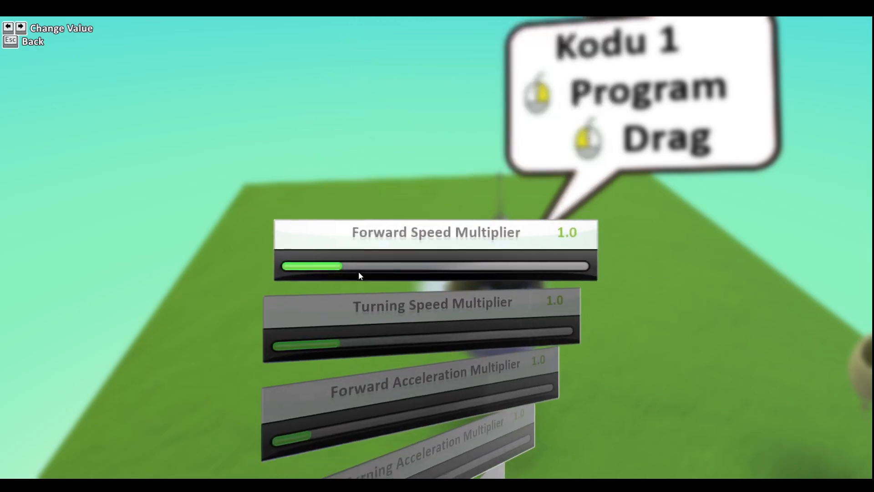
{"action": "scroll", "coordinate": [408, 438], "scroll_direction": "down", "scroll_amount": 1}
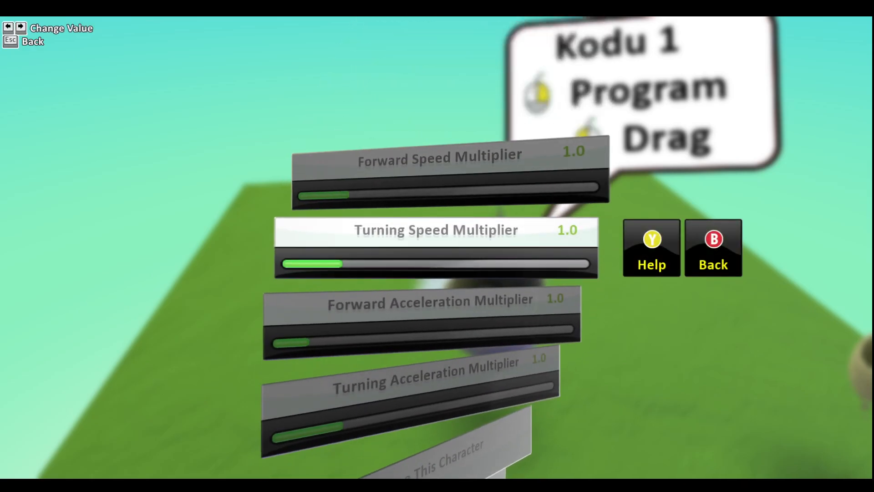
{"action": "scroll", "coordinate": [428, 400], "scroll_direction": "up", "scroll_amount": 1}
{"action": "scroll", "coordinate": [428, 400], "scroll_direction": "down", "scroll_amount": 1}
{"action": "scroll", "coordinate": [427, 400], "scroll_direction": "up", "scroll_amount": 1}
{"action": "scroll", "coordinate": [428, 399], "scroll_direction": "down", "scroll_amount": 1}
{"action": "scroll", "coordinate": [427, 399], "scroll_direction": "up", "scroll_amount": 1}
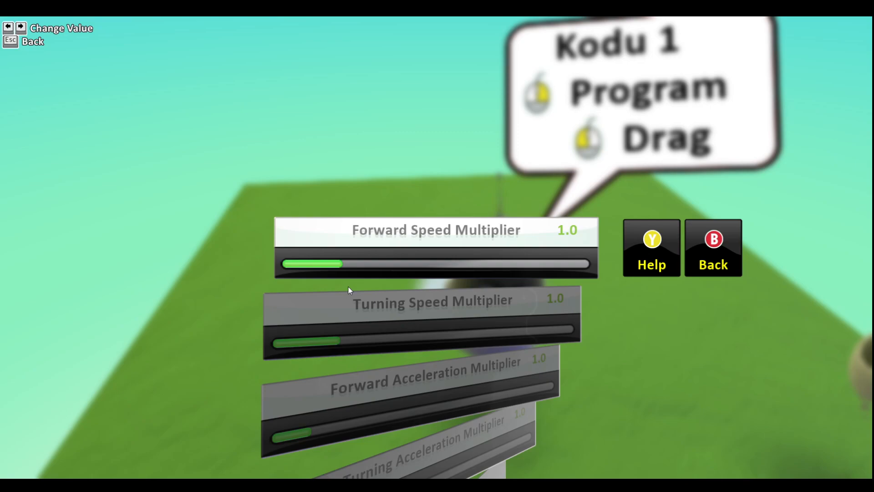
{"action": "key", "text": "Escape"}
Step: Test-run the world, return to editing and view the program of Kodu 2
{"action": "left_click", "coordinate": [296, 442]}
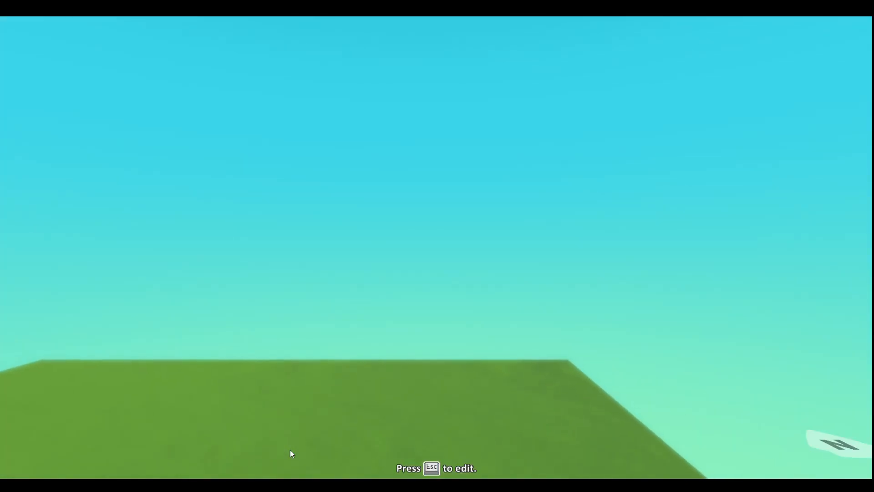
{"action": "key", "text": "Escape"}
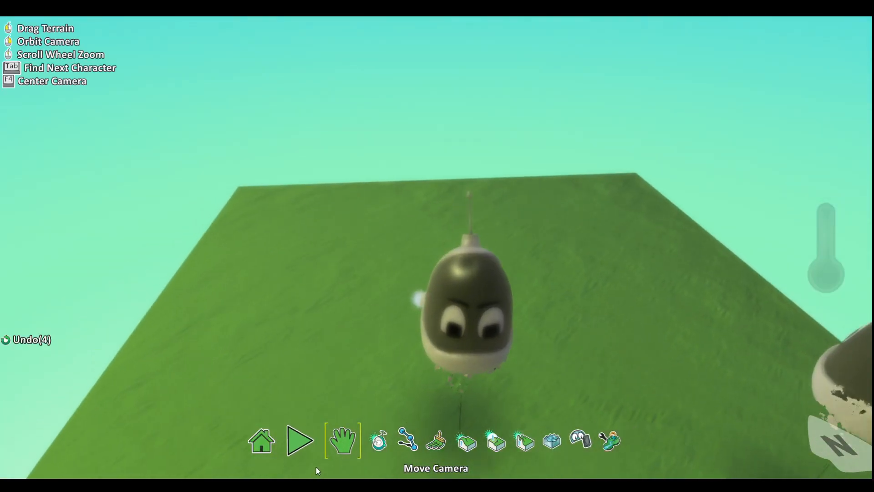
{"action": "key", "text": "Tab"}
{"action": "right_click", "coordinate": [510, 264]}
{"action": "left_click", "coordinate": [559, 273]}
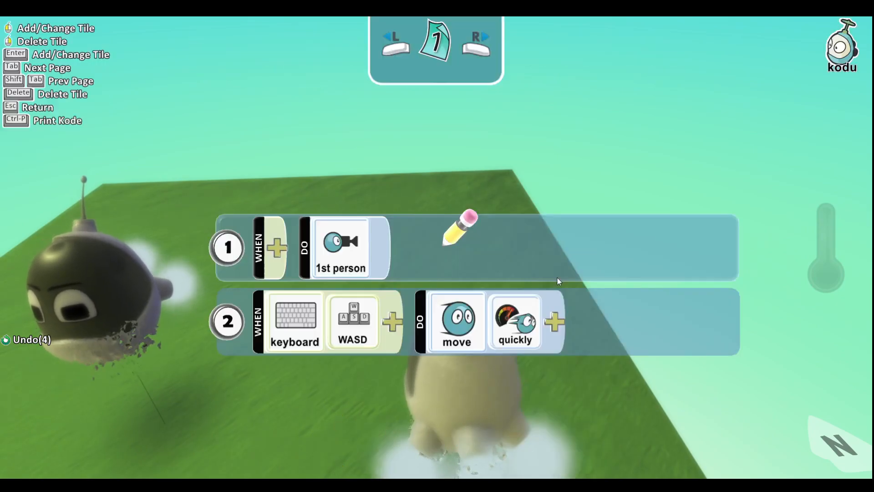
{"action": "key", "text": "Escape"}
Step: Set the Forward Speed Multiplier of Kodu 2 to 3.5 and test-run the world
{"action": "right_click", "coordinate": [512, 262]}
{"action": "left_click", "coordinate": [559, 297]}
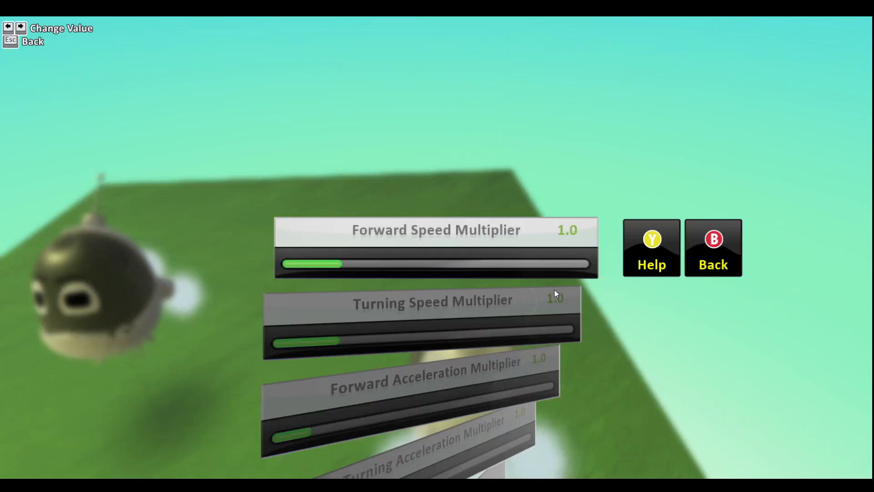
{"action": "left_click", "coordinate": [494, 260]}
{"action": "key", "text": "Escape"}
{"action": "left_click", "coordinate": [298, 428]}
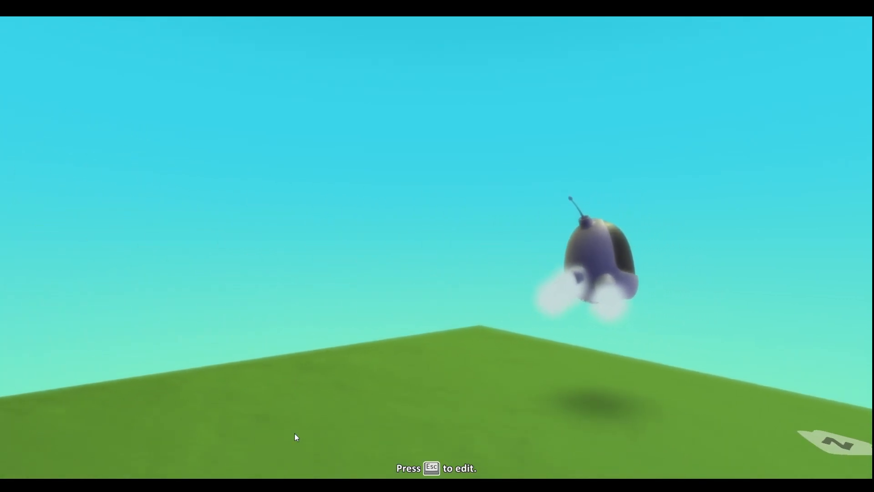
{"action": "key", "text": "Escape"}
Step: Set the Turning Speed Multiplier of Kodu 2 to 2.5 and test-run the world
{"action": "left_click", "coordinate": [385, 447]}
{"action": "scroll", "coordinate": [449, 299], "scroll_direction": "down", "scroll_amount": 3}
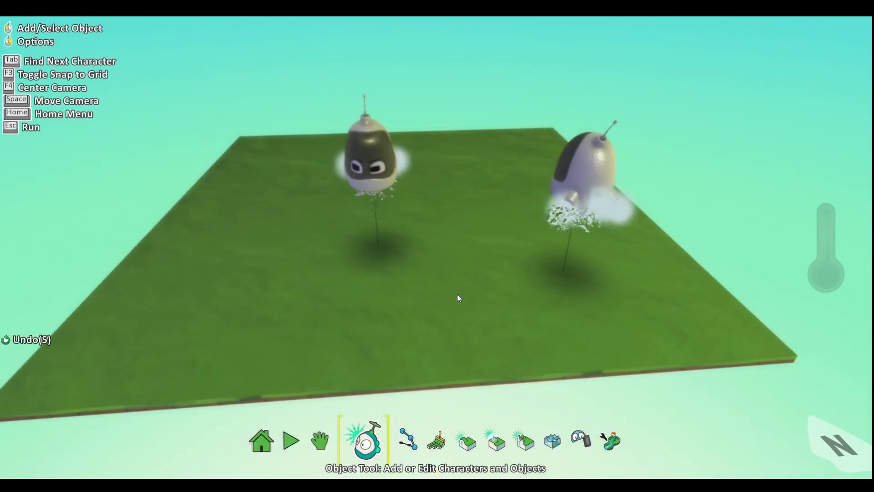
{"action": "scroll", "coordinate": [539, 299], "scroll_direction": "up", "scroll_amount": 3}
{"action": "scroll", "coordinate": [509, 304], "scroll_direction": "down", "scroll_amount": 2}
{"action": "right_click", "coordinate": [482, 306]}
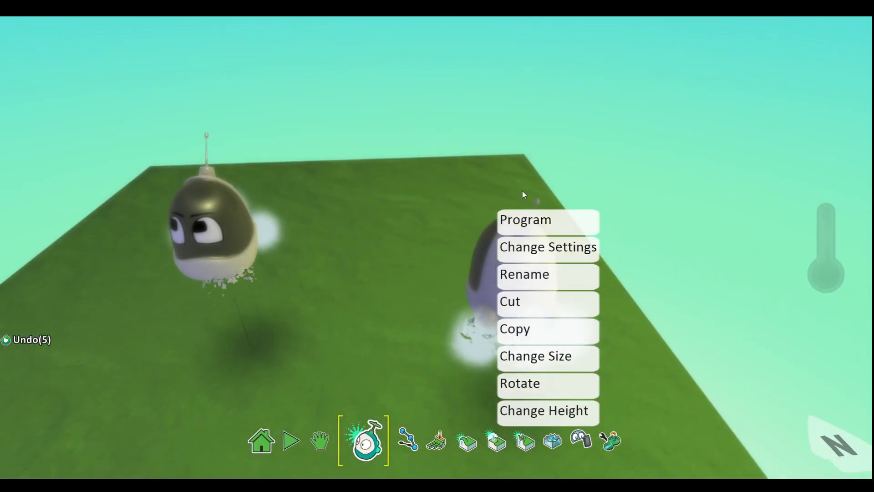
{"action": "left_click", "coordinate": [537, 247]}
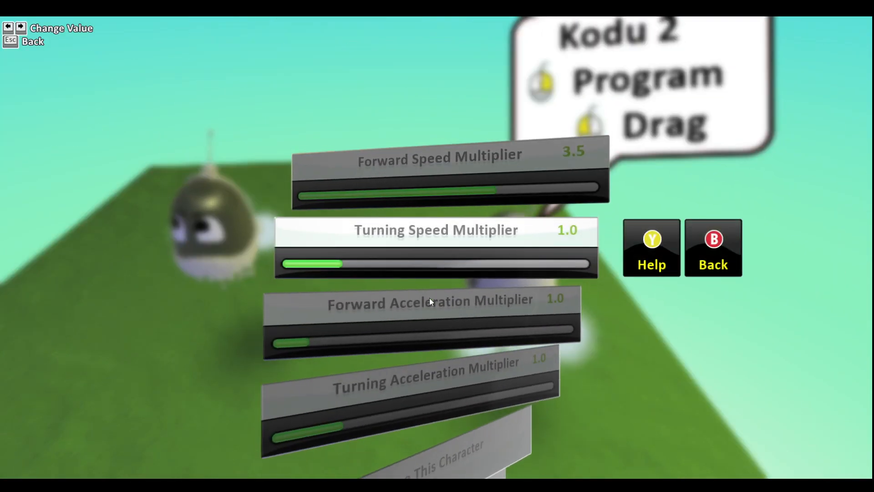
{"action": "left_click", "coordinate": [435, 263]}
{"action": "key", "text": "Escape"}
{"action": "left_click", "coordinate": [299, 449]}
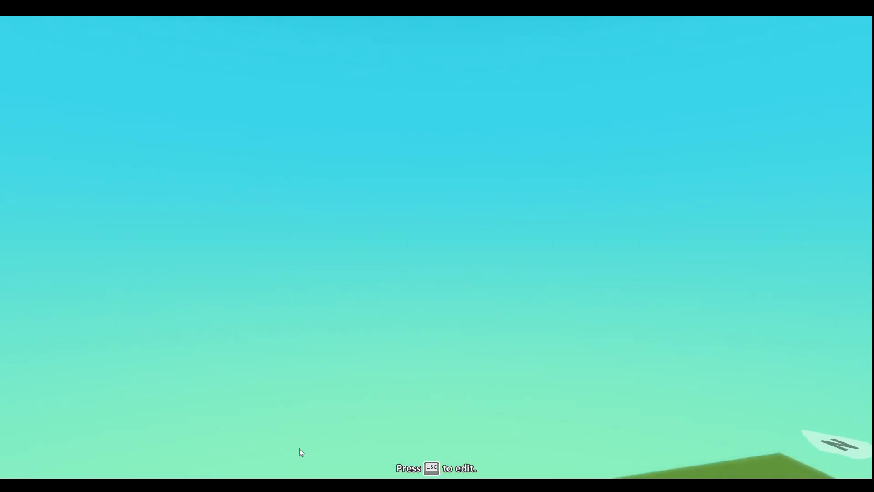
{"action": "key", "text": "Escape"}
Step: Set Kodu 2's Turning Acceleration Multiplier to 5.0 and Forward Acceleration Multiplier to 9.8, and test-run the world
{"action": "left_click", "coordinate": [380, 441]}
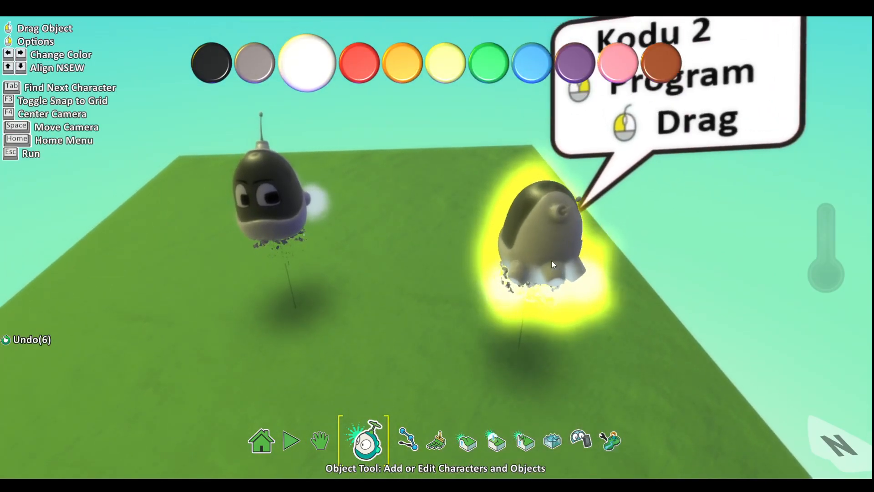
{"action": "right_click", "coordinate": [552, 261]}
{"action": "left_click", "coordinate": [602, 200]}
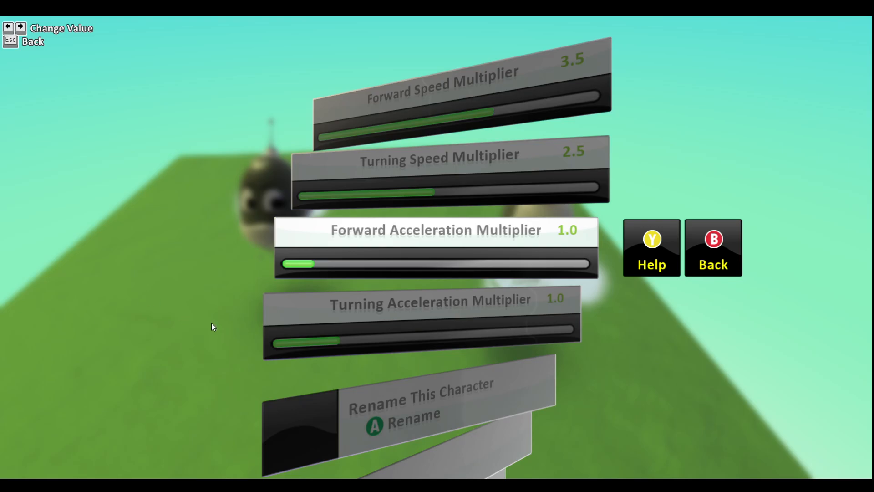
{"action": "scroll", "coordinate": [480, 264], "scroll_direction": "up", "scroll_amount": 3}
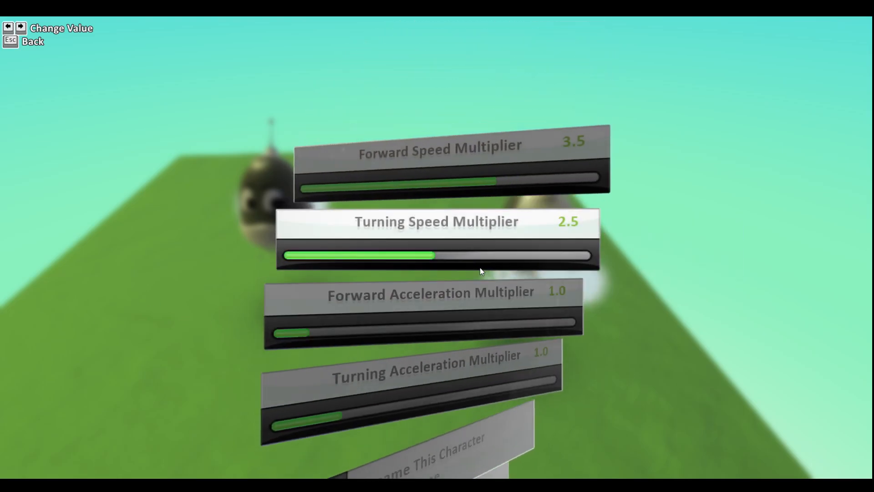
{"action": "scroll", "coordinate": [481, 271], "scroll_direction": "down", "scroll_amount": 3}
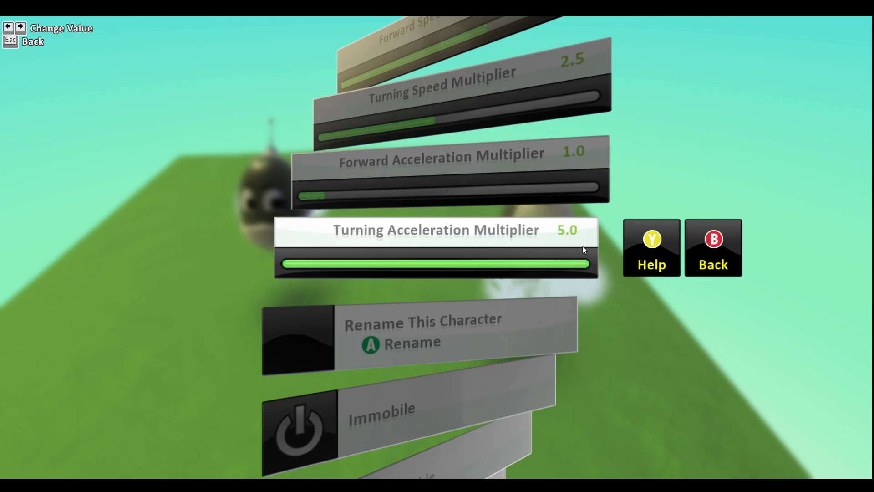
{"action": "scroll", "coordinate": [584, 248], "scroll_direction": "up", "scroll_amount": 1}
{"action": "key", "text": "Escape"}
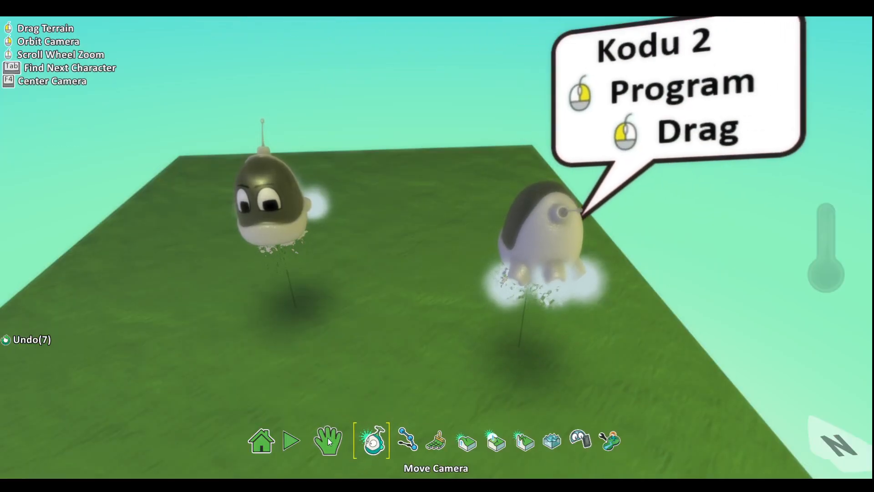
{"action": "left_click", "coordinate": [298, 446]}
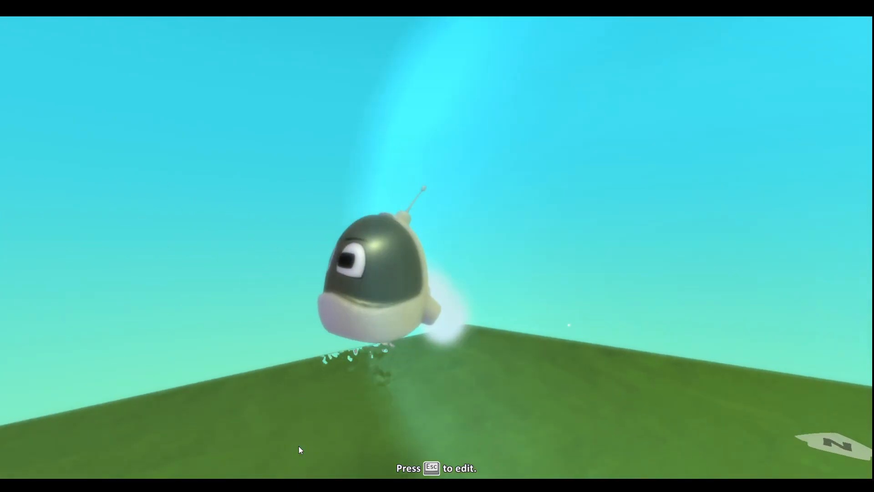
{"action": "key", "text": "Escape"}
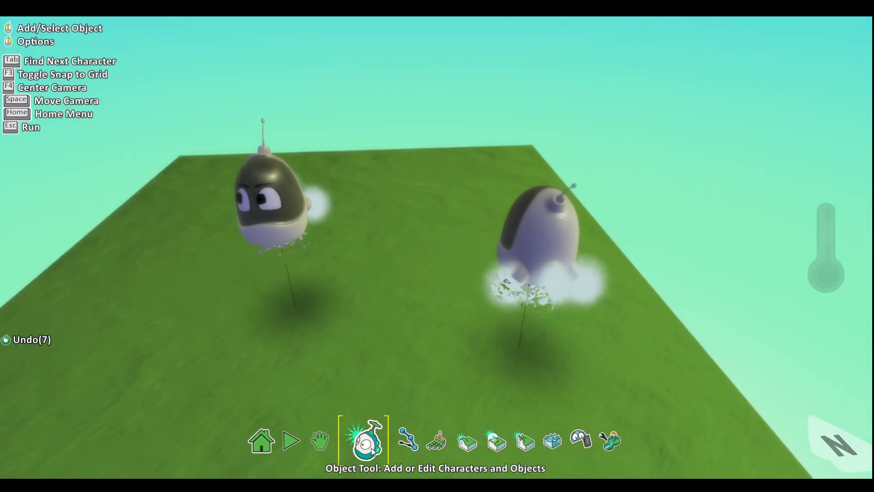
Step: Reopen the settings of Kodu 2 and review its speed and acceleration multipliers
{"action": "right_click", "coordinate": [523, 266]}
{"action": "left_click", "coordinate": [601, 205]}
{"action": "scroll", "coordinate": [500, 310], "scroll_direction": "down", "scroll_amount": 3}
{"action": "scroll", "coordinate": [521, 291], "scroll_direction": "up", "scroll_amount": 3}
{"action": "scroll", "coordinate": [507, 311], "scroll_direction": "down", "scroll_amount": 1}
{"action": "scroll", "coordinate": [507, 319], "scroll_direction": "down", "scroll_amount": 2}
{"action": "scroll", "coordinate": [507, 327], "scroll_direction": "up", "scroll_amount": 2}
{"action": "scroll", "coordinate": [507, 326], "scroll_direction": "down", "scroll_amount": 1}
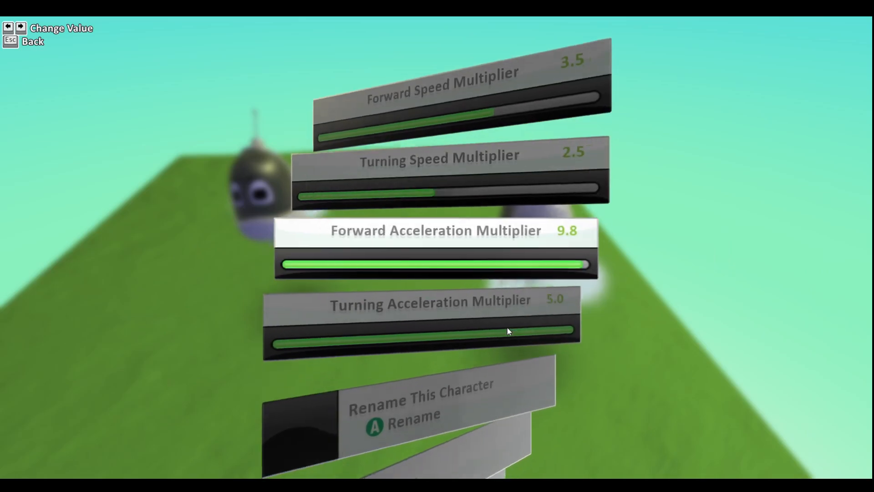
{"action": "scroll", "coordinate": [506, 326], "scroll_direction": "down", "scroll_amount": 1}
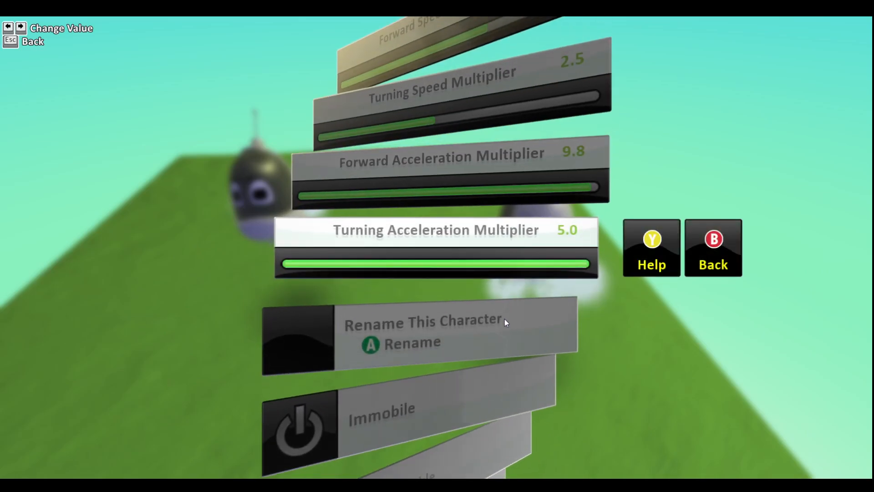
Step: Switch on the Immobile setting for Kodu 2 and test-run the world
{"action": "scroll", "coordinate": [504, 319], "scroll_direction": "down", "scroll_amount": 2}
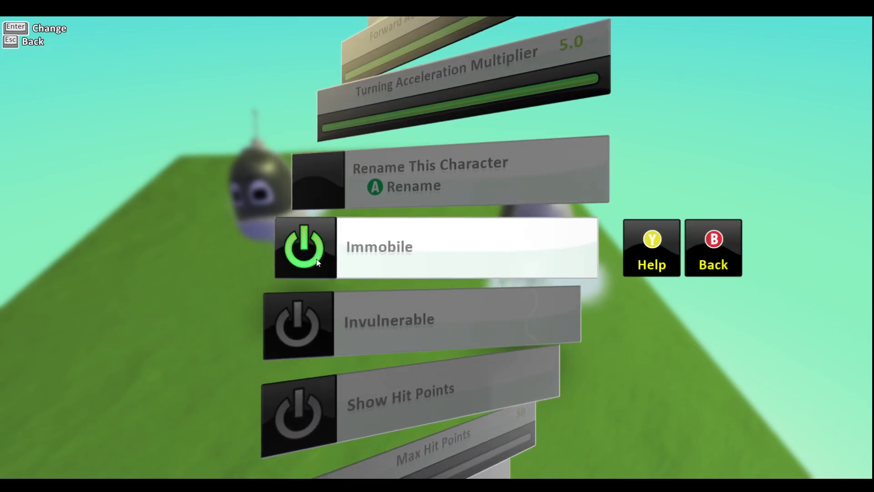
{"action": "key", "text": "Escape"}
{"action": "left_click", "coordinate": [305, 440]}
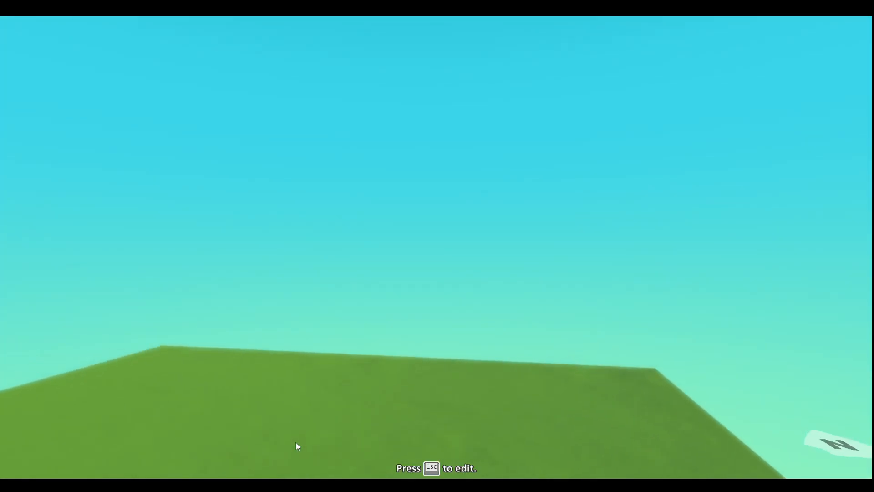
{"action": "key", "text": "Escape"}
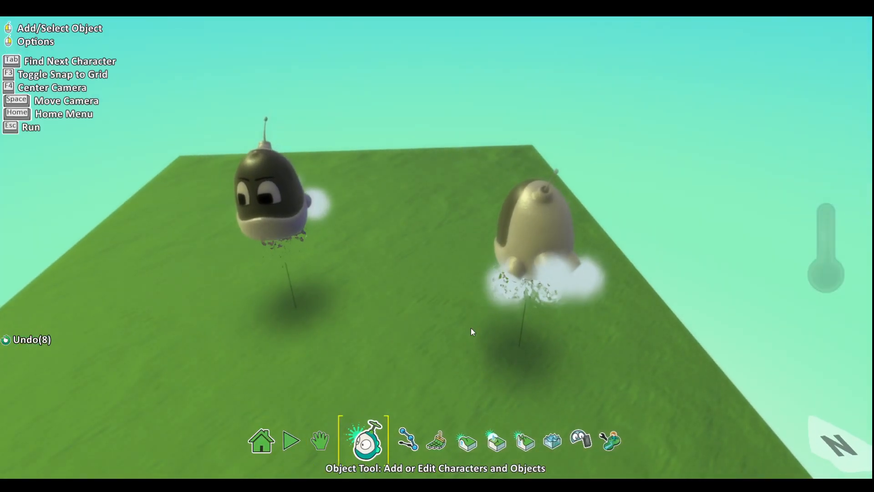
Step: Switch off the Immobile setting for Kodu 2, look at the neighbouring Invulnerable option and close the settings
{"action": "right_click", "coordinate": [556, 248]}
{"action": "left_click", "coordinate": [629, 189]}
{"action": "scroll", "coordinate": [493, 296], "scroll_direction": "down", "scroll_amount": 3}
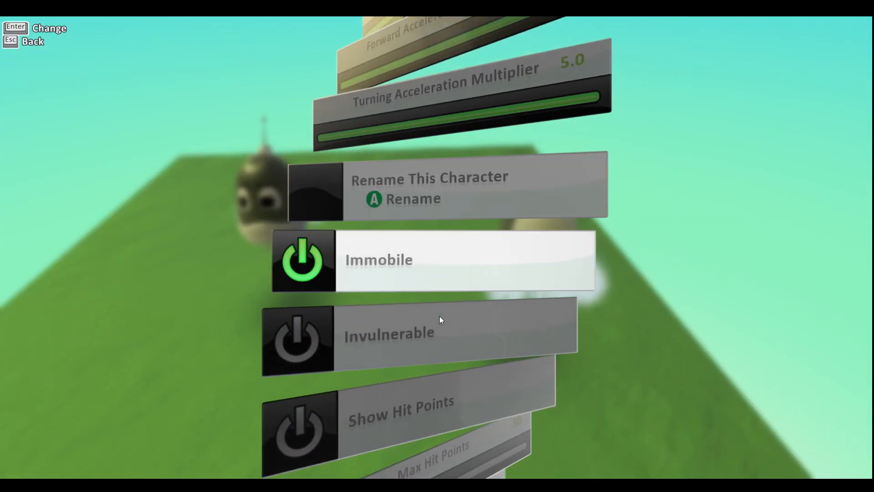
{"action": "scroll", "coordinate": [351, 345], "scroll_direction": "down", "scroll_amount": 1}
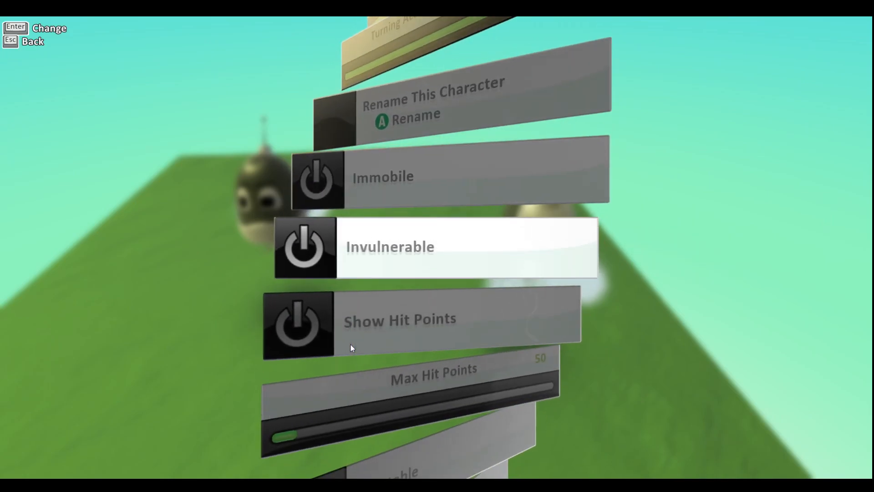
{"action": "scroll", "coordinate": [351, 343], "scroll_direction": "up", "scroll_amount": 1}
{"action": "scroll", "coordinate": [351, 343], "scroll_direction": "down", "scroll_amount": 1}
{"action": "scroll", "coordinate": [350, 343], "scroll_direction": "up", "scroll_amount": 1}
{"action": "scroll", "coordinate": [350, 344], "scroll_direction": "down", "scroll_amount": 1}
{"action": "key", "text": "Escape"}
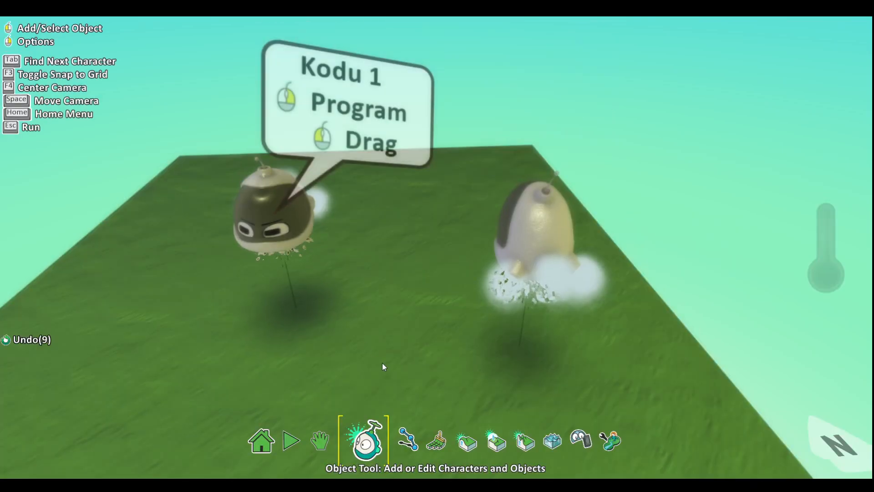
Step: Add a rock to the terrain beyond the two Kodus
{"action": "right_click", "coordinate": [494, 302]}
{"action": "left_click", "coordinate": [554, 281]}
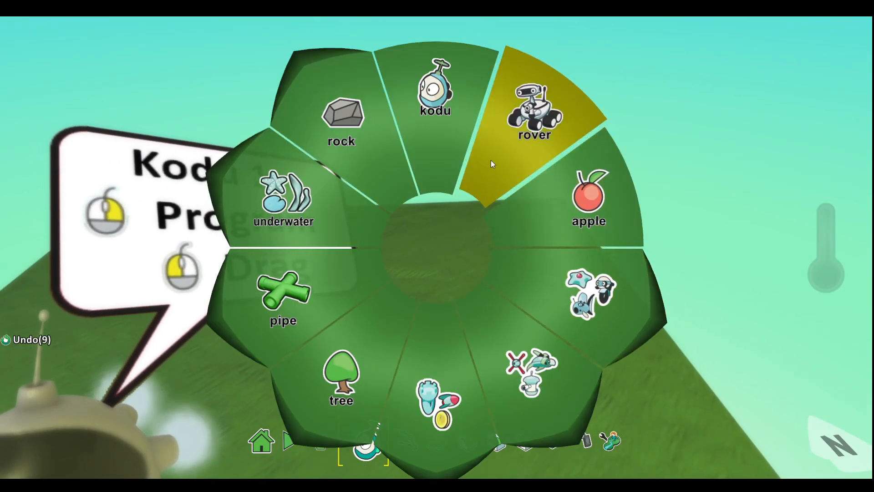
{"action": "left_click", "coordinate": [363, 146]}
{"action": "left_click", "coordinate": [469, 245]}
Step: Open the rock's program and set the first rule's WHEN condition to see kodu
{"action": "right_click", "coordinate": [494, 287]}
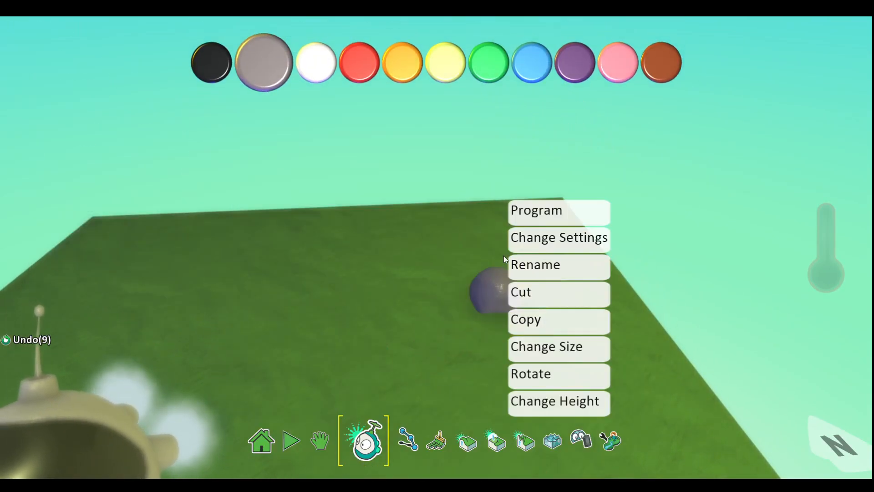
{"action": "left_click", "coordinate": [519, 208]}
{"action": "left_click", "coordinate": [286, 224]}
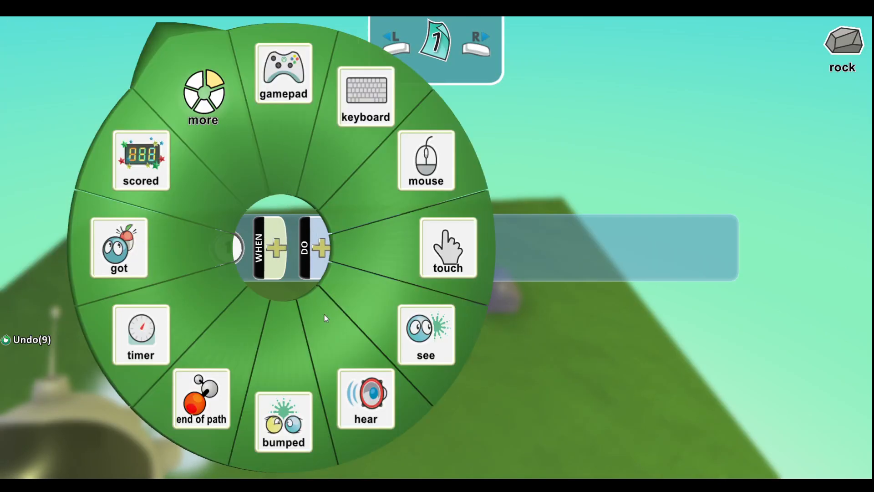
{"action": "left_click", "coordinate": [426, 334]}
{"action": "left_click", "coordinate": [369, 250]}
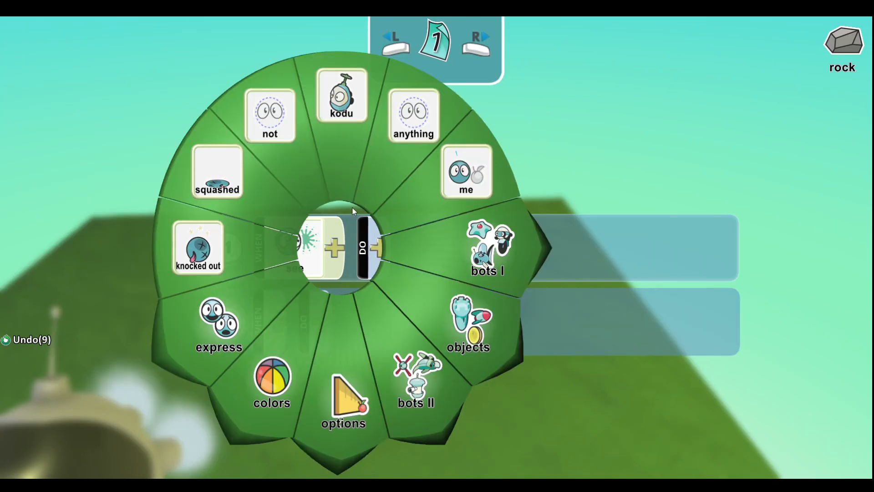
{"action": "left_click", "coordinate": [352, 145]}
Step: Set the rock's first rule to DO shoot, blip, it, and test-run the world
{"action": "left_click", "coordinate": [439, 234]}
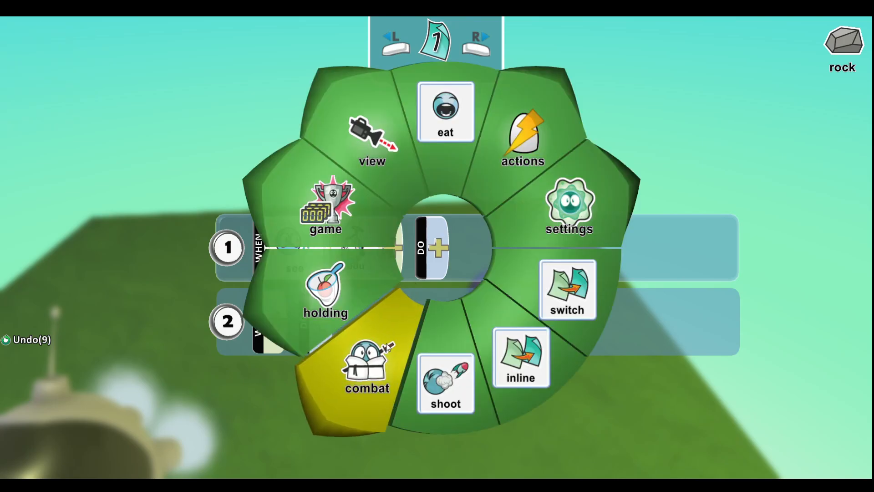
{"action": "left_click", "coordinate": [459, 321]}
{"action": "left_click", "coordinate": [499, 263]}
{"action": "left_click", "coordinate": [518, 181]}
{"action": "left_click", "coordinate": [546, 235]}
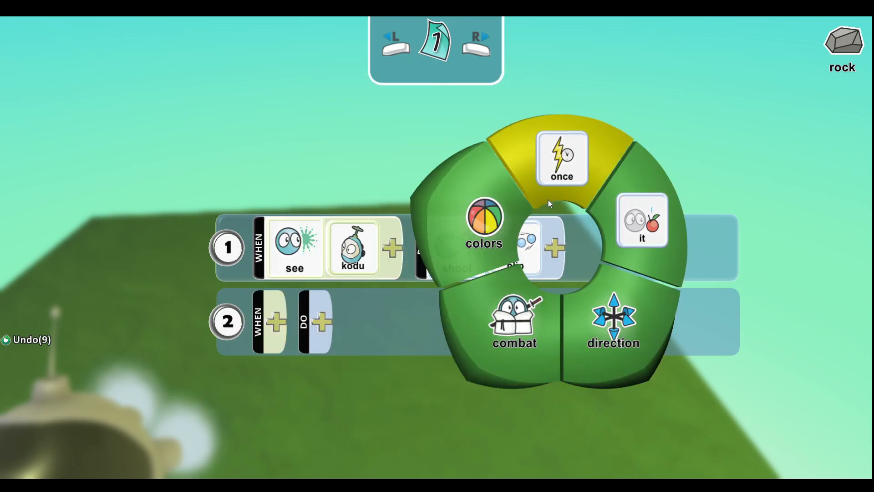
{"action": "key", "text": "Escape"}
{"action": "left_click", "coordinate": [300, 451]}
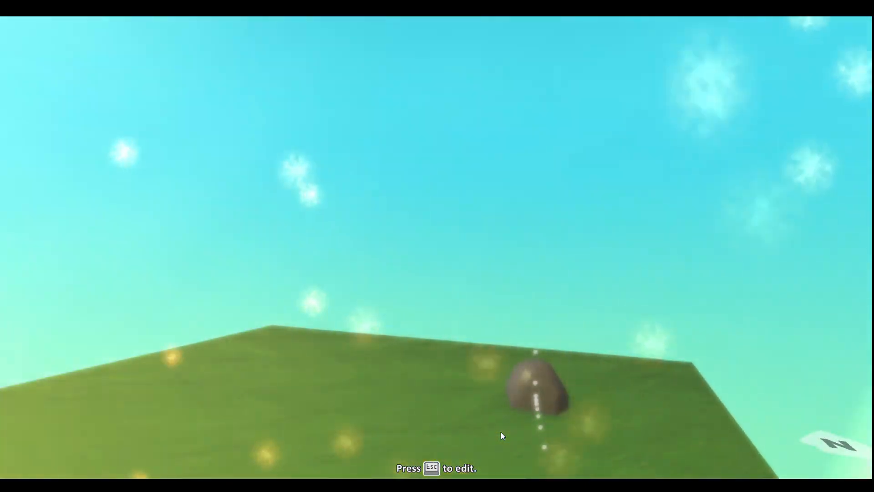
{"action": "key", "text": "Escape"}
Step: Switch on Show Hit Points in the settings of Kodu 2 and test-run the world
{"action": "left_click", "coordinate": [379, 441]}
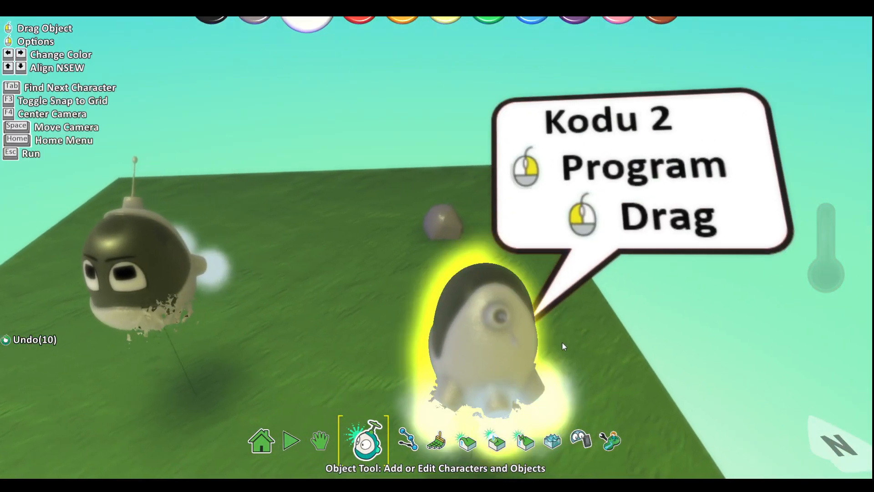
{"action": "right_click", "coordinate": [540, 321]}
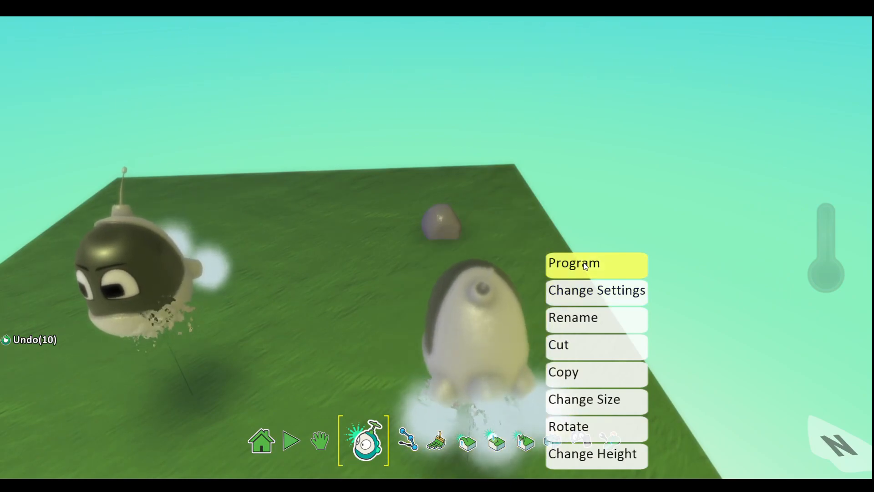
{"action": "left_click", "coordinate": [587, 263]}
{"action": "key", "text": "Escape"}
{"action": "right_click", "coordinate": [487, 338]}
{"action": "left_click", "coordinate": [613, 283]}
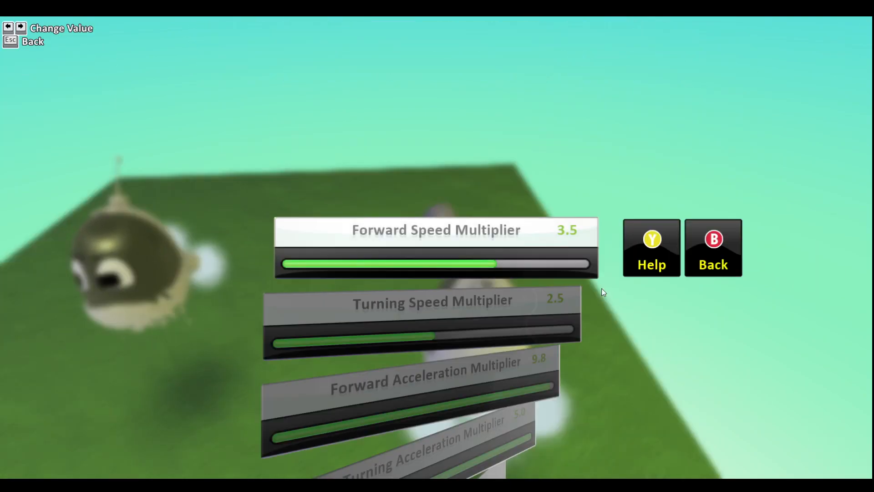
{"action": "scroll", "coordinate": [527, 266], "scroll_direction": "down", "scroll_amount": 8}
{"action": "scroll", "coordinate": [526, 264], "scroll_direction": "up", "scroll_amount": 1}
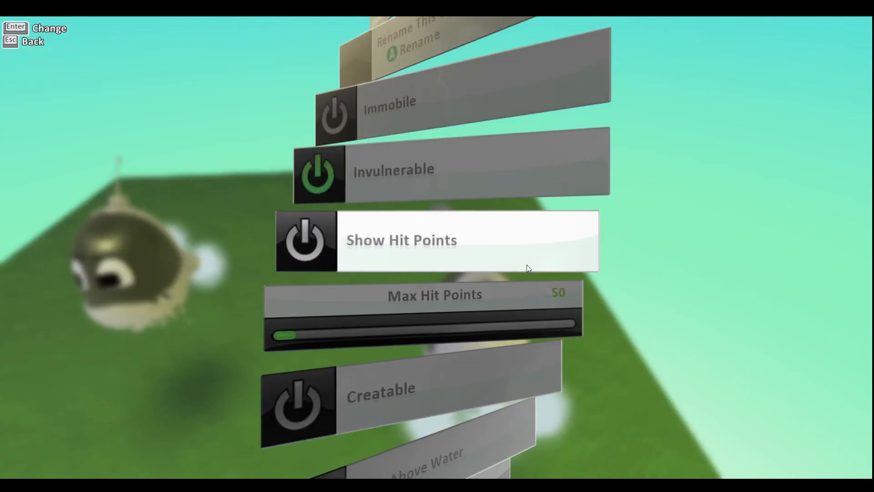
{"action": "key", "text": "Escape"}
{"action": "left_click", "coordinate": [278, 435]}
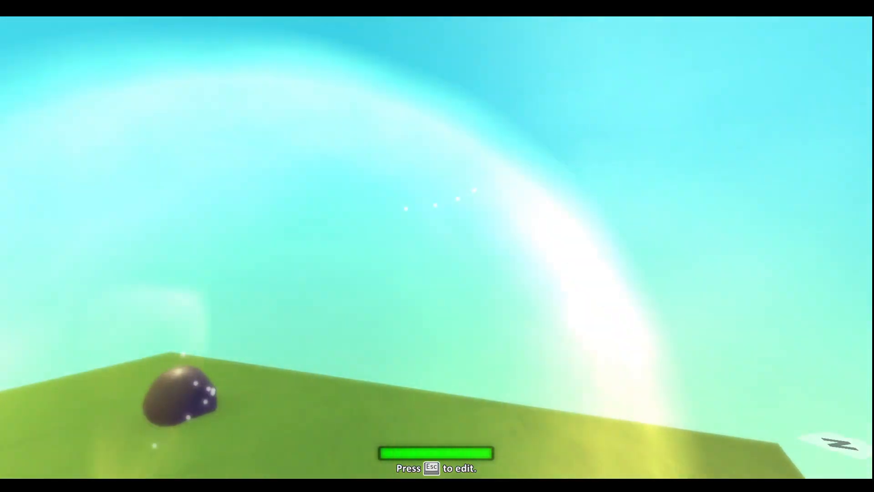
{"action": "key", "text": "Escape"}
Step: Switch on Creatable for Kodu 2 and set its Max Created to 2
{"action": "left_click", "coordinate": [375, 441]}
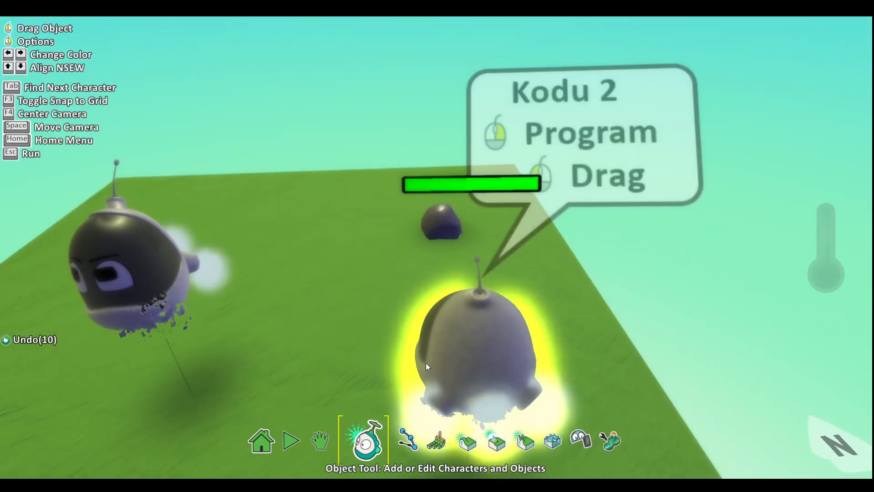
{"action": "right_click", "coordinate": [453, 331]}
{"action": "left_click", "coordinate": [478, 299]}
{"action": "scroll", "coordinate": [479, 299], "scroll_direction": "down", "scroll_amount": 9}
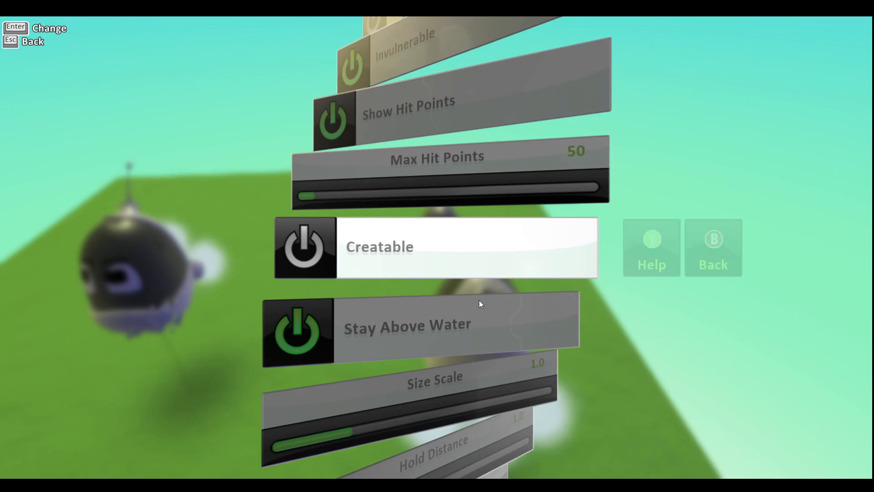
{"action": "left_click", "coordinate": [317, 260]}
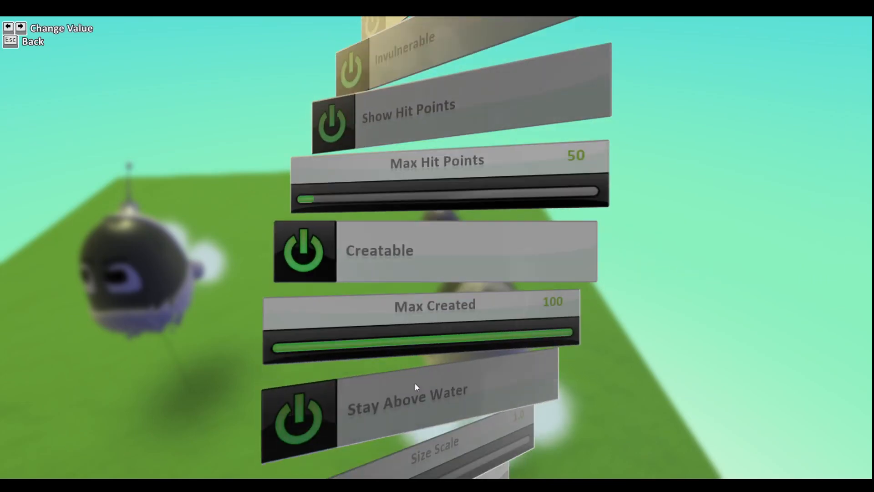
{"action": "left_click", "coordinate": [463, 259]}
{"action": "left_click", "coordinate": [378, 266]}
{"action": "left_click", "coordinate": [327, 267]}
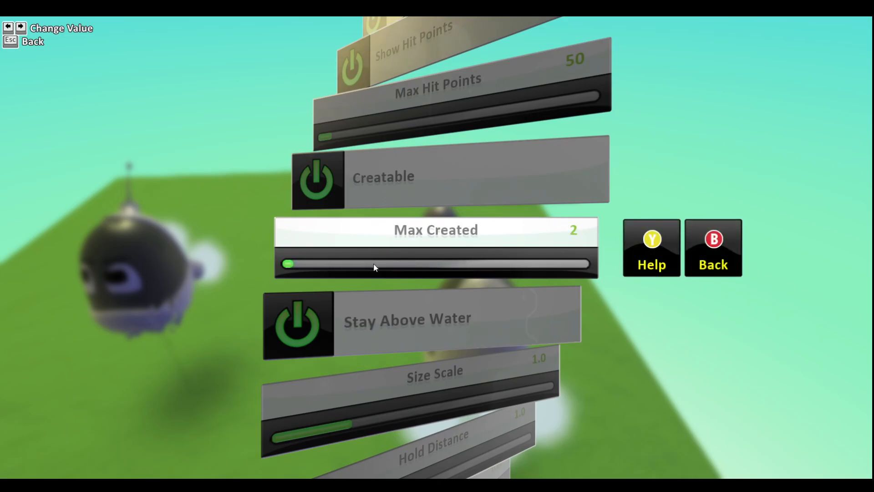
{"action": "key", "text": "Escape"}
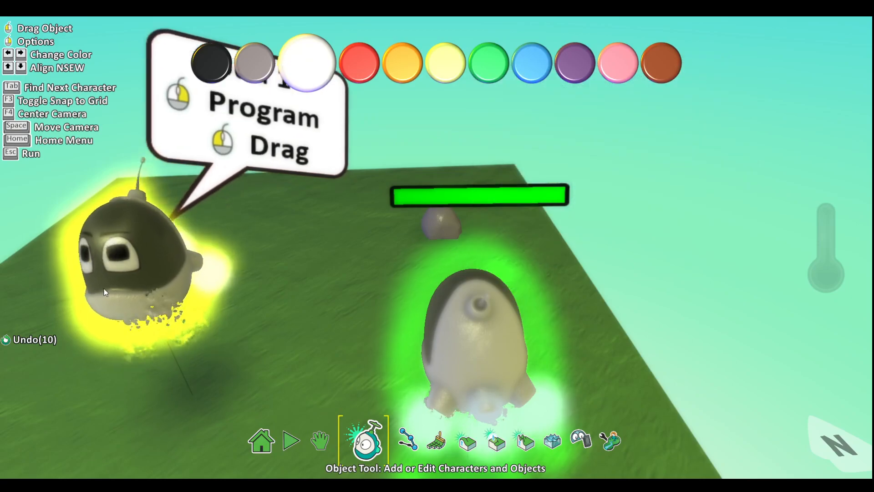
{"action": "right_click", "coordinate": [123, 282]}
{"action": "left_click", "coordinate": [214, 204]}
{"action": "left_click", "coordinate": [287, 254]}
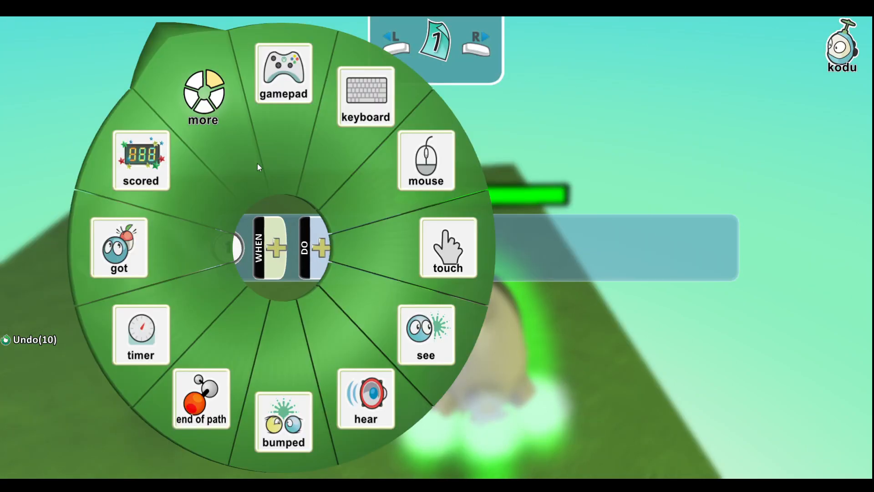
{"action": "key", "text": "Escape"}
{"action": "key", "text": "Escape"}
Step: Add a second rule to the rock's program with the WHEN condition see kodu
{"action": "right_click", "coordinate": [469, 203]}
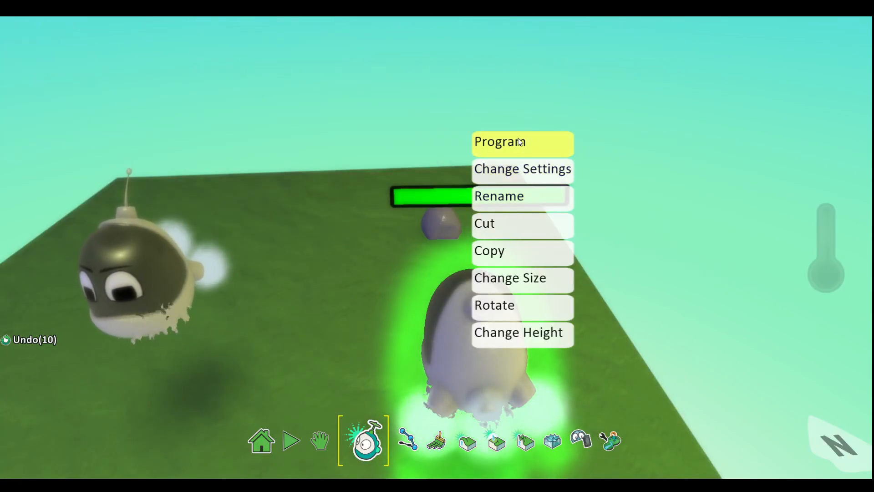
{"action": "left_click", "coordinate": [501, 142]}
{"action": "left_click", "coordinate": [275, 322]}
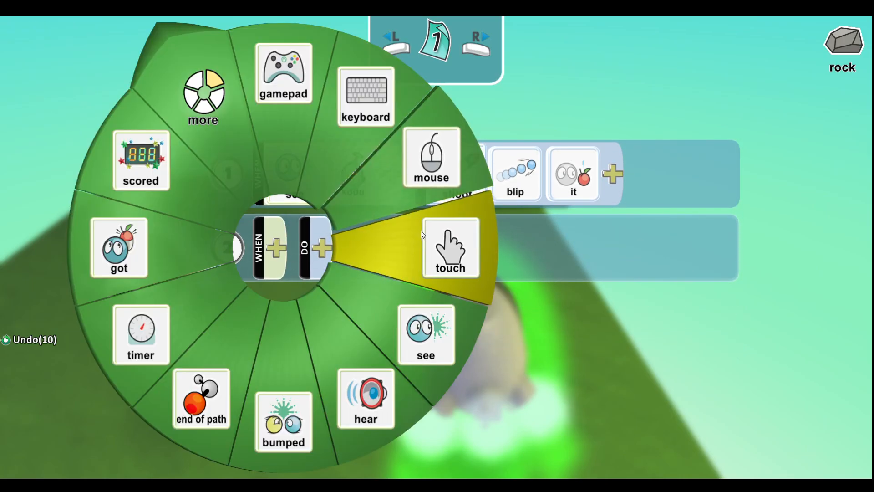
{"action": "left_click", "coordinate": [411, 303]}
{"action": "left_click", "coordinate": [338, 256]}
{"action": "left_click", "coordinate": [343, 124]}
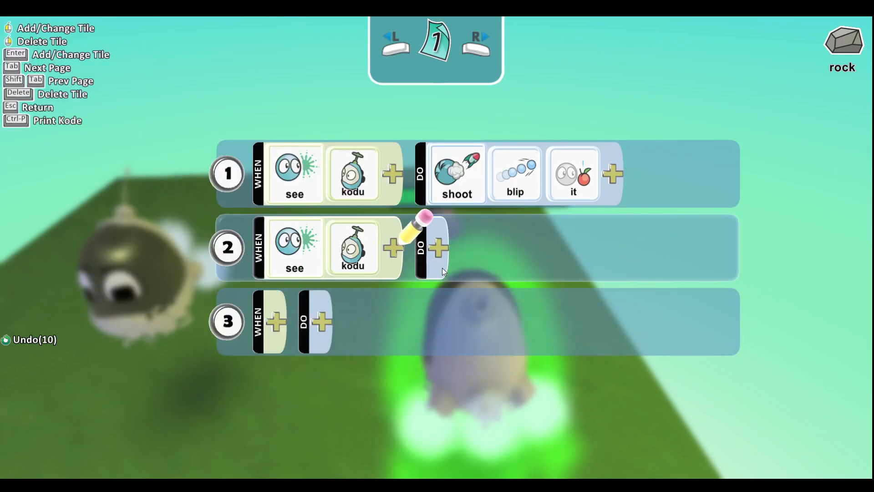
Step: Set the DO action of the rock's second rule to create and close the program
{"action": "left_click", "coordinate": [439, 268]}
{"action": "left_click", "coordinate": [524, 146]}
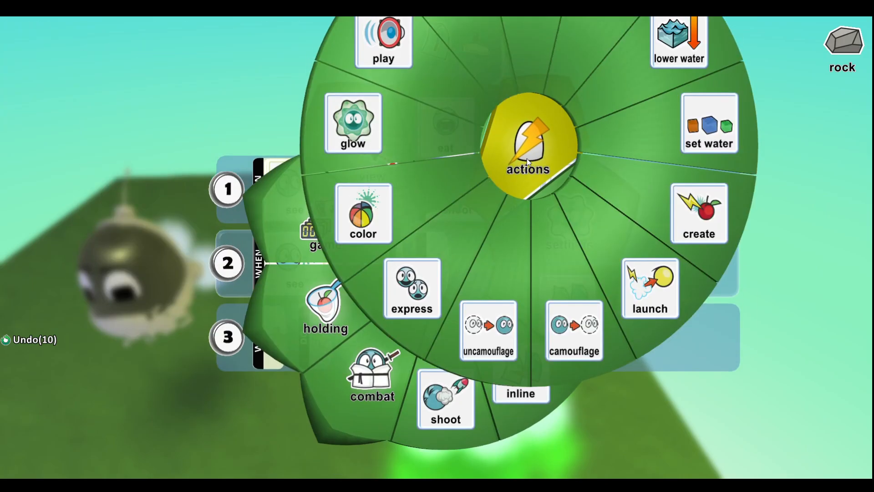
{"action": "left_click", "coordinate": [720, 329]}
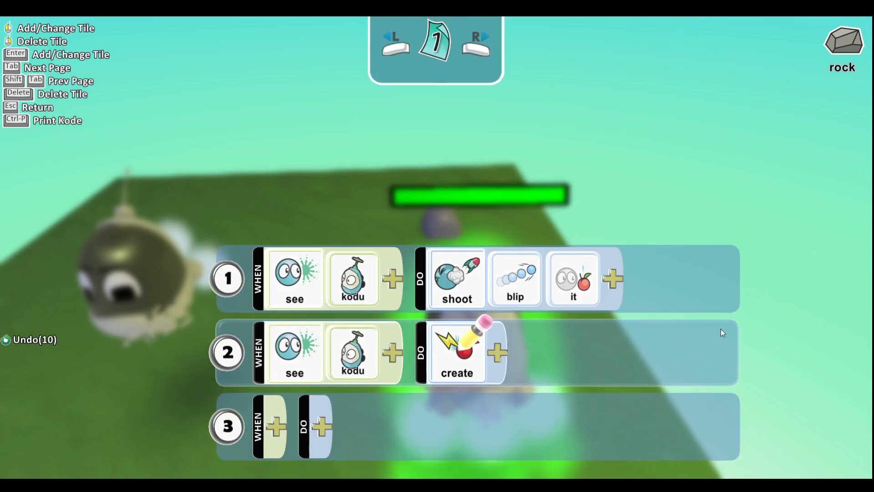
{"action": "key", "text": "Escape"}
Step: Review the Creatable and Max Created options in the settings of Kodu 2
{"action": "right_click", "coordinate": [434, 392]}
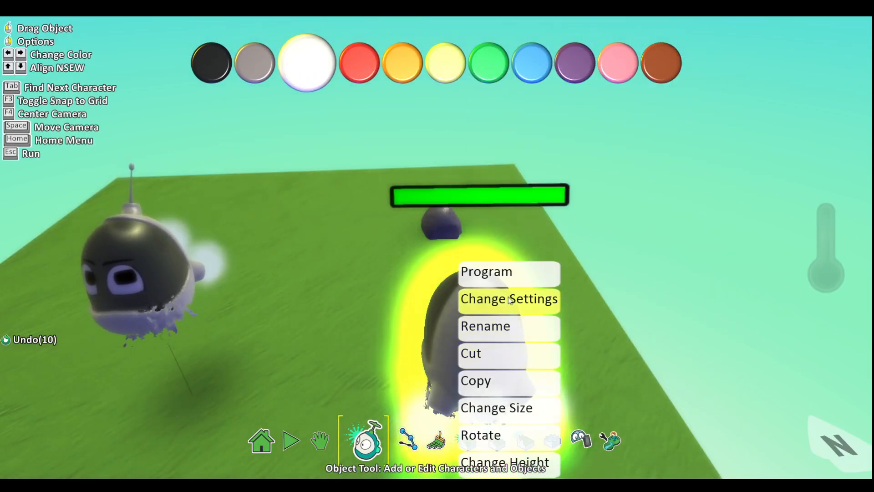
{"action": "left_click", "coordinate": [508, 296]}
{"action": "scroll", "coordinate": [436, 317], "scroll_direction": "down", "scroll_amount": 5}
{"action": "scroll", "coordinate": [433, 316], "scroll_direction": "down", "scroll_amount": 3}
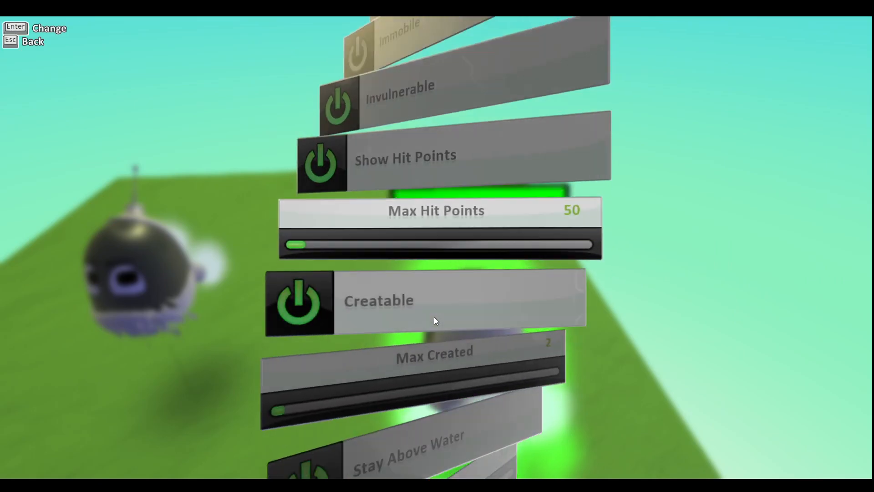
{"action": "key", "text": "Escape"}
{"action": "left_click", "coordinate": [536, 256]}
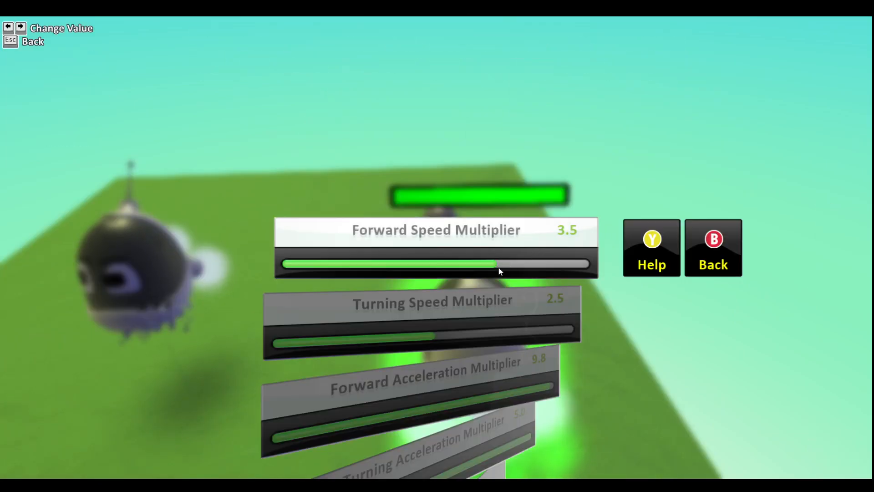
{"action": "key", "text": "Escape"}
Step: Add a third rule to Kodu 2's program with the WHEN condition keyboard A
{"action": "left_click", "coordinate": [542, 228]}
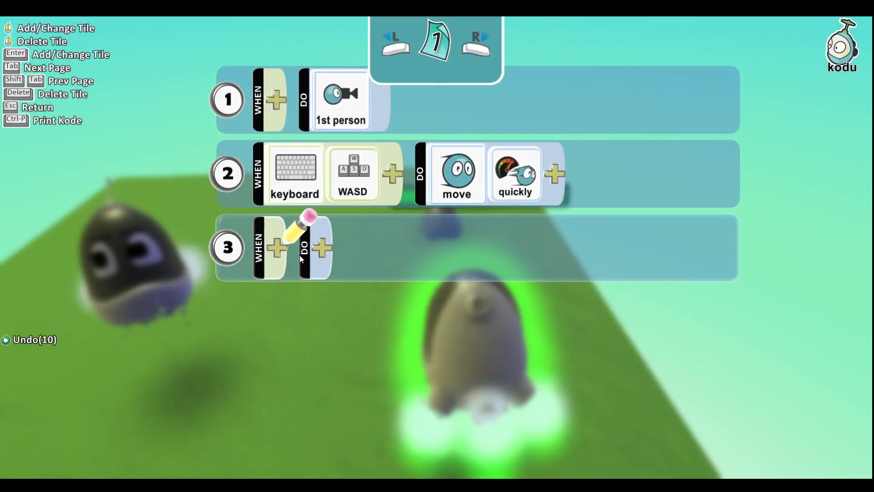
{"action": "left_click", "coordinate": [288, 253]}
{"action": "left_click", "coordinate": [359, 102]}
{"action": "left_click", "coordinate": [336, 246]}
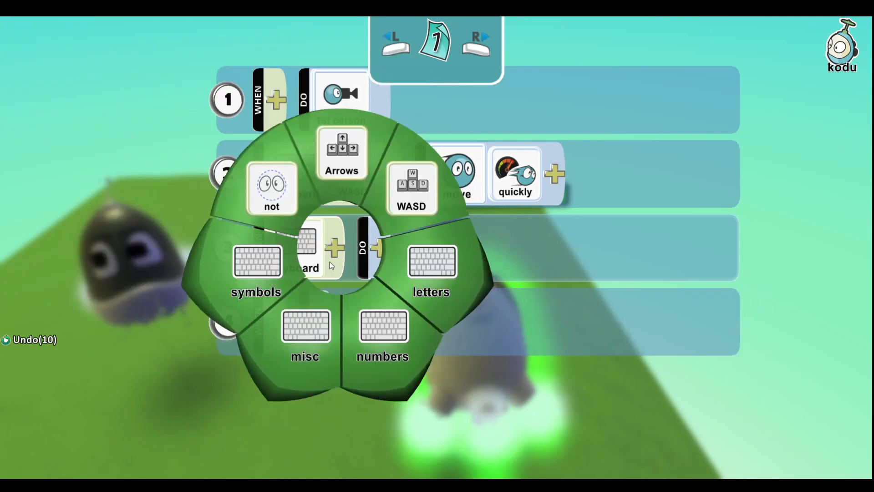
{"action": "left_click", "coordinate": [446, 249]}
{"action": "left_click", "coordinate": [445, 92]}
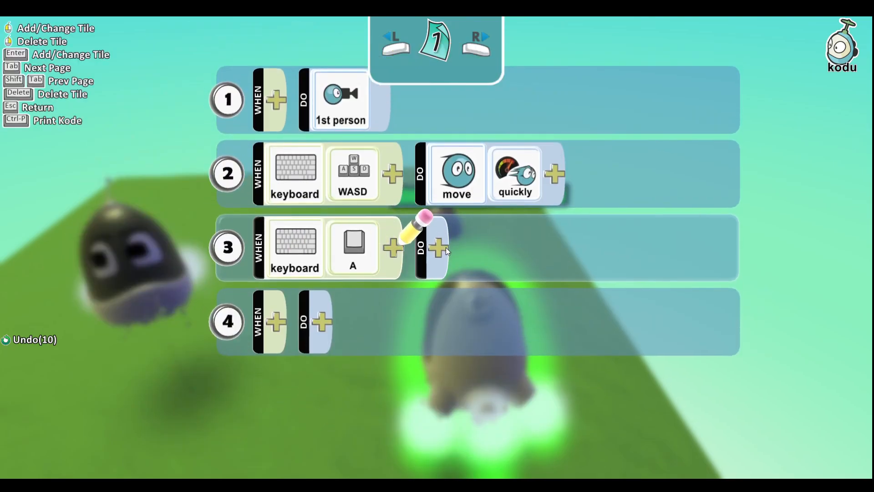
Step: Set the DO action of Kodu 2's third rule to create and close the program
{"action": "left_click", "coordinate": [444, 247]}
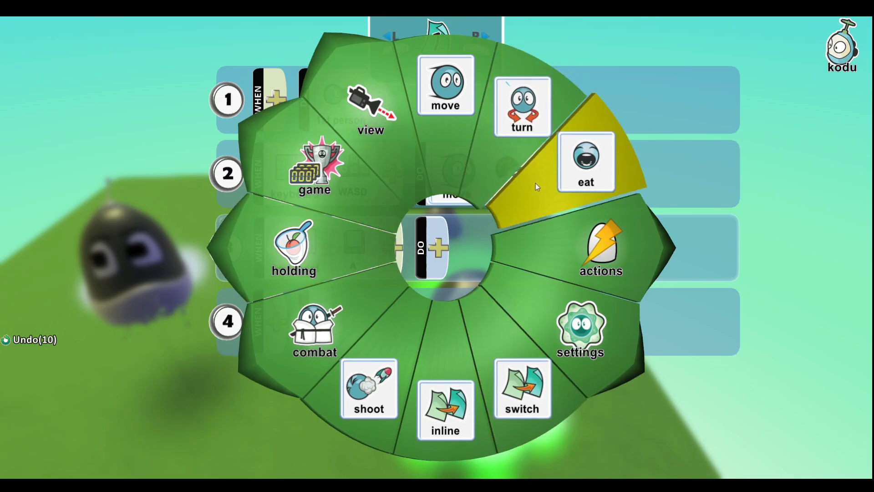
{"action": "left_click", "coordinate": [591, 253]}
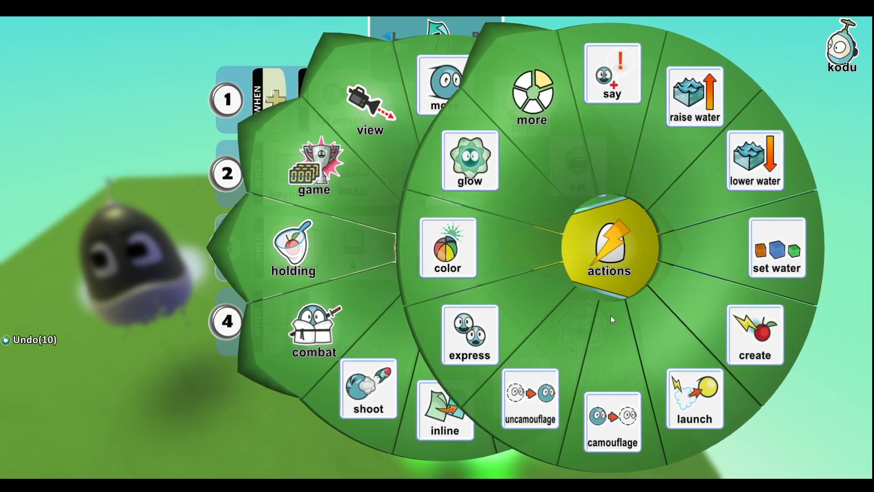
{"action": "left_click", "coordinate": [747, 334]}
{"action": "left_click", "coordinate": [496, 262]}
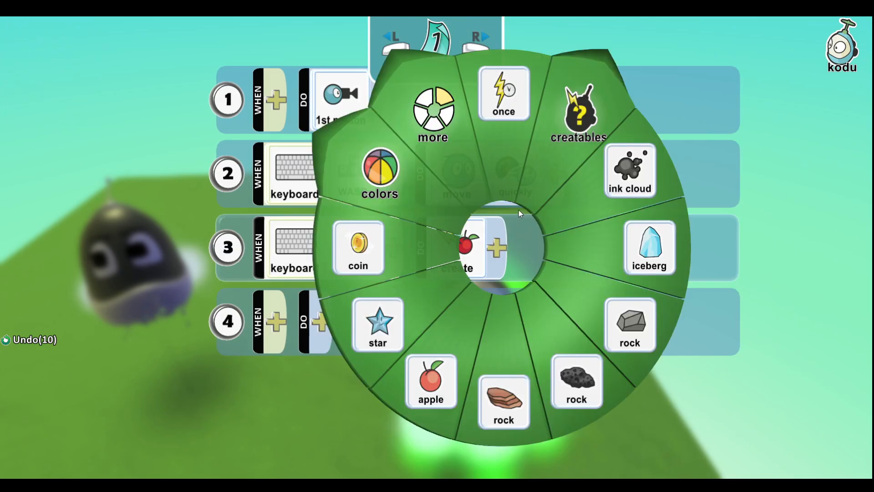
{"action": "key", "text": "Escape"}
{"action": "key", "text": "Escape"}
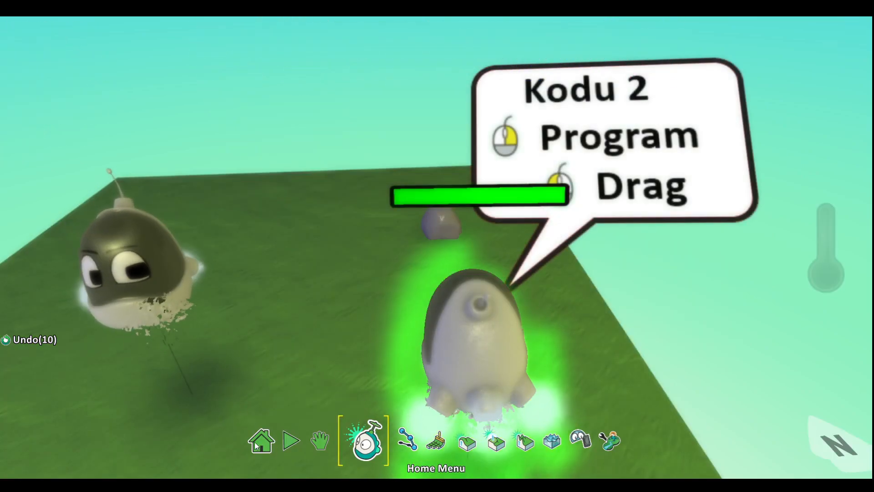
Step: Test-run the world with the new create rules and return to editing
{"action": "left_click", "coordinate": [294, 441]}
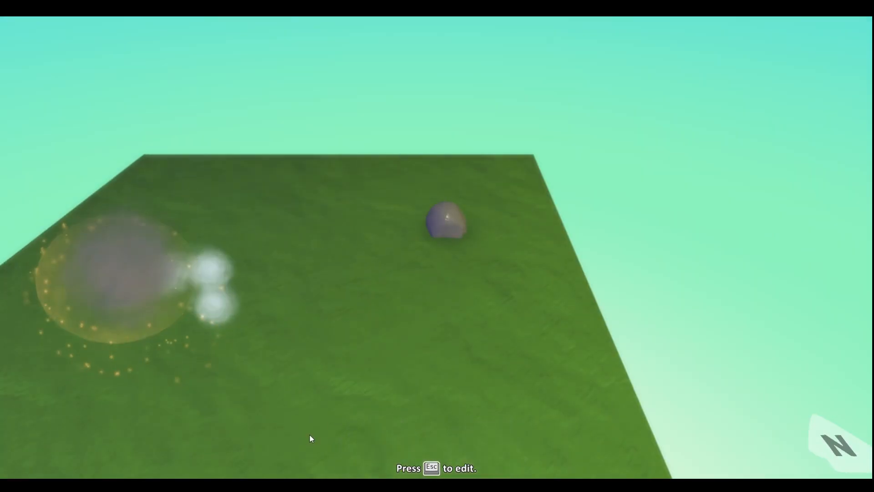
{"action": "key", "text": "Escape"}
{"action": "left_click", "coordinate": [308, 441]}
{"action": "key", "text": "Escape"}
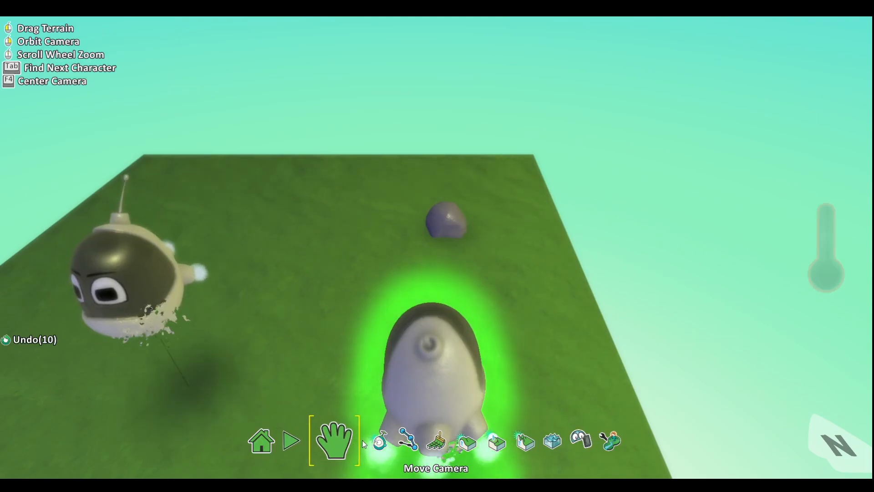
{"action": "left_click", "coordinate": [372, 437]}
{"action": "left_click", "coordinate": [612, 277]}
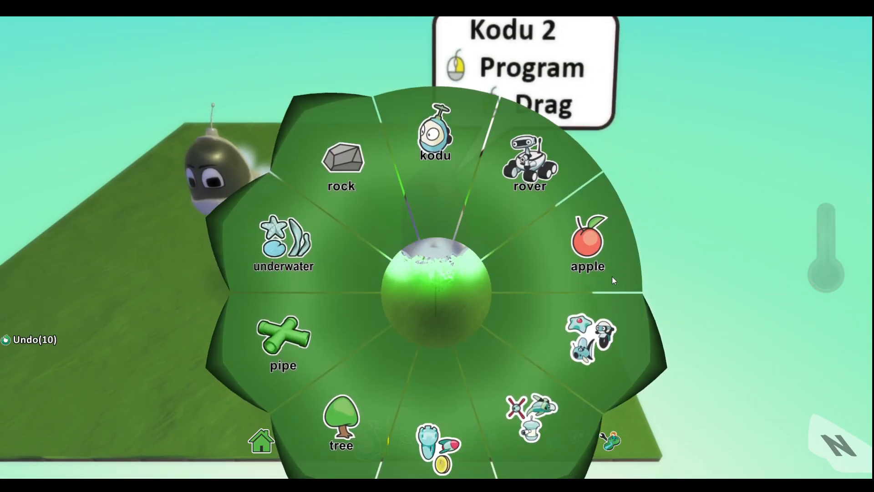
{"action": "left_click", "coordinate": [784, 239]}
Step: Test-run the world, return to editing and check Kodu 2's program
{"action": "left_click", "coordinate": [285, 436]}
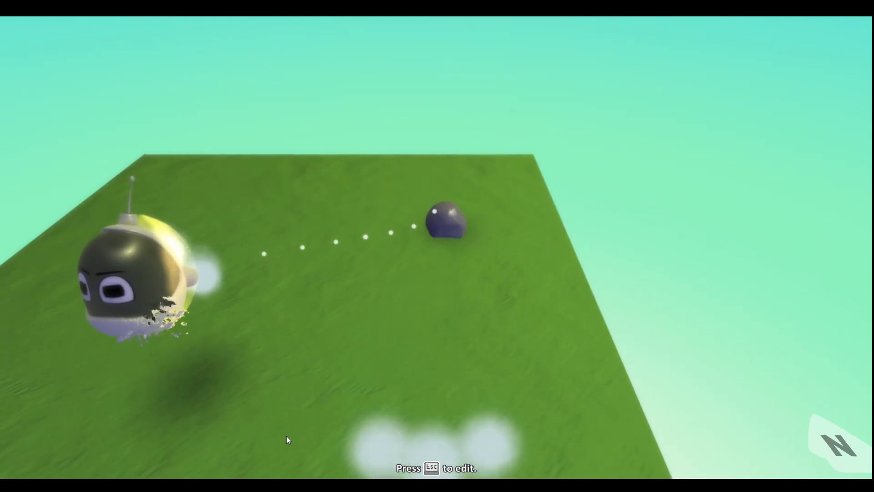
{"action": "key", "text": "Escape"}
{"action": "right_click", "coordinate": [458, 350]}
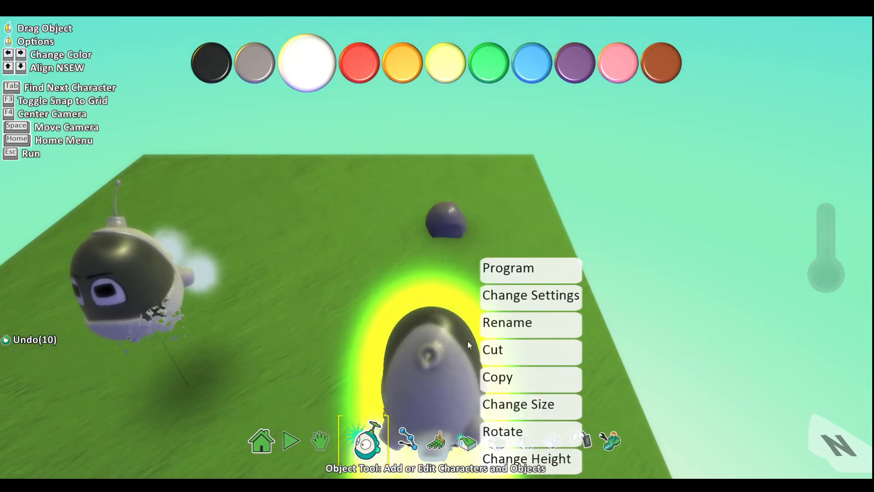
{"action": "left_click", "coordinate": [544, 269]}
{"action": "key", "text": "Escape"}
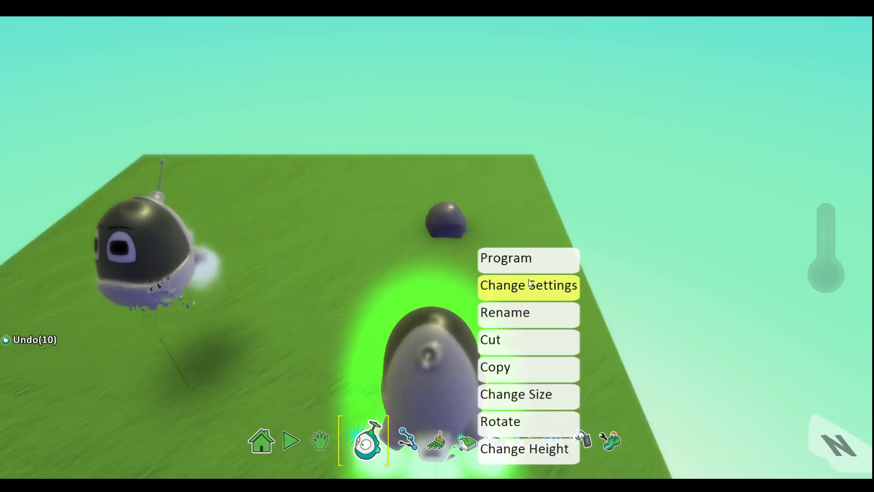
Step: Set Max Created to 26 in Kodu 2's settings and test-run the world
{"action": "left_click", "coordinate": [529, 284]}
{"action": "scroll", "coordinate": [455, 298], "scroll_direction": "down", "scroll_amount": 8}
{"action": "scroll", "coordinate": [444, 295], "scroll_direction": "down", "scroll_amount": 2}
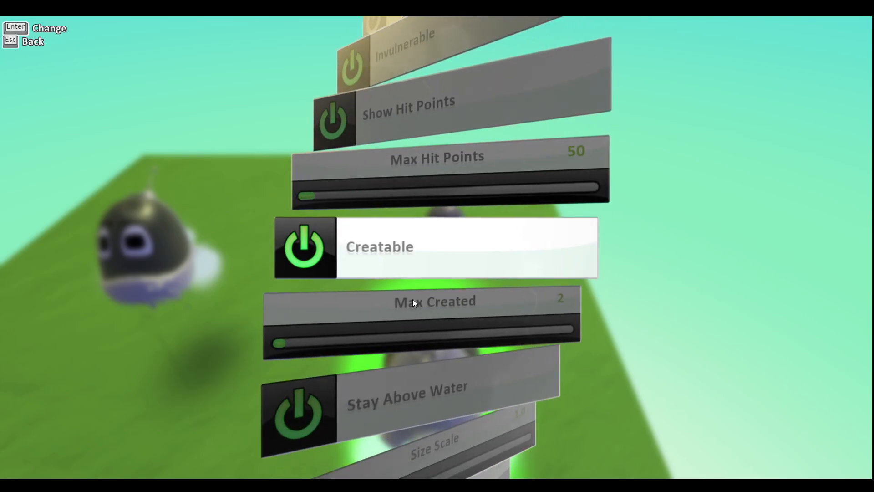
{"action": "left_click", "coordinate": [376, 267]}
{"action": "key", "text": "Escape"}
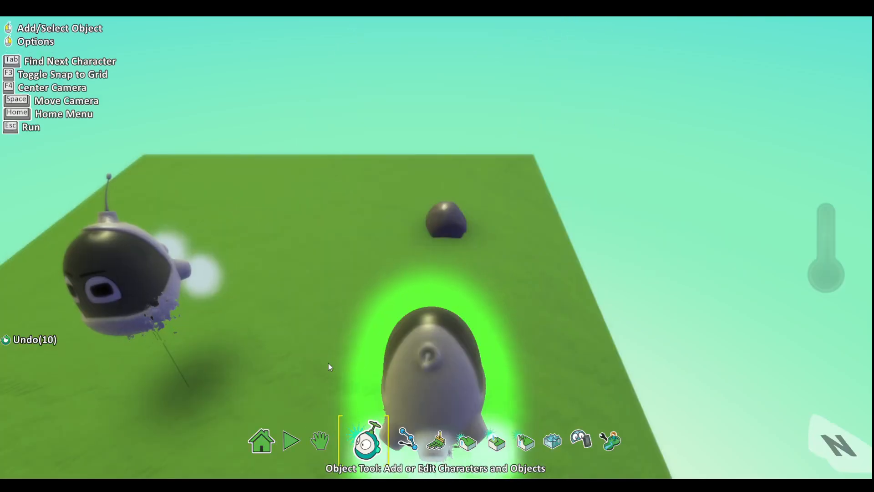
{"action": "left_click", "coordinate": [300, 435]}
{"action": "key", "text": "Escape"}
Step: Remove the create apple action and the A key tile from Kodu 2's third rule, and test-run the world
{"action": "left_click", "coordinate": [380, 440]}
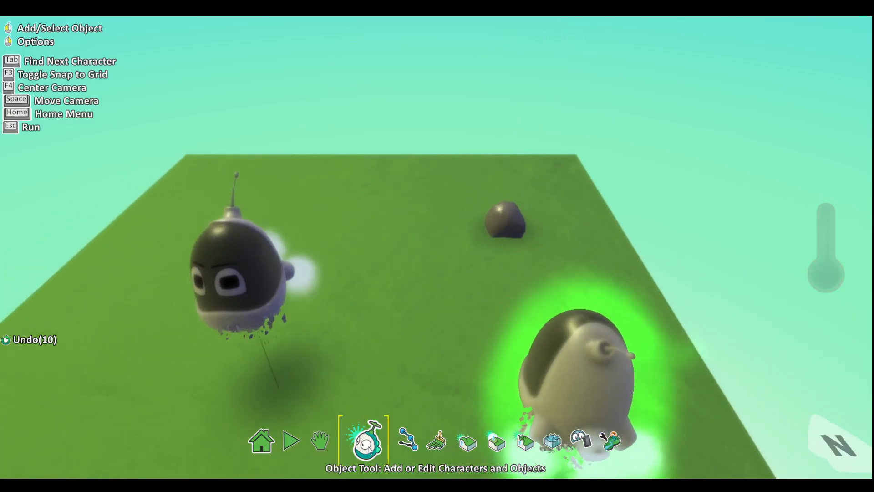
{"action": "right_click", "coordinate": [605, 342]}
{"action": "left_click", "coordinate": [683, 255]}
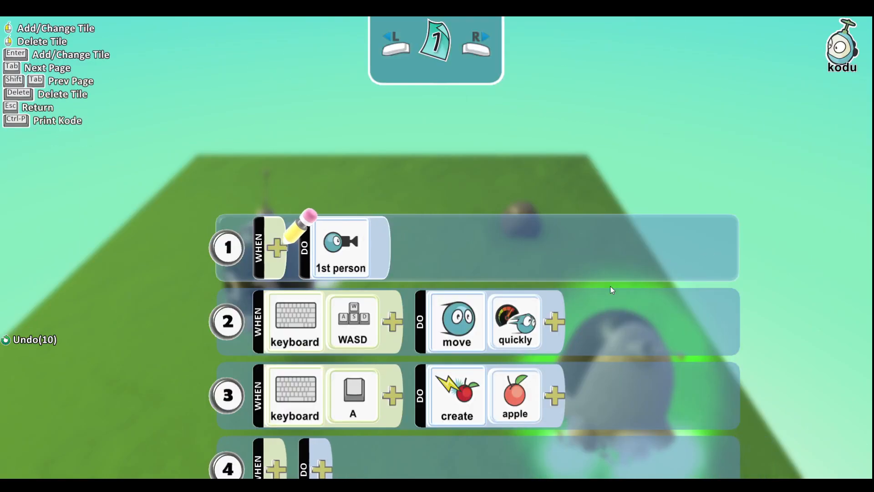
{"action": "right_click", "coordinate": [543, 244]}
{"action": "left_click", "coordinate": [568, 256]}
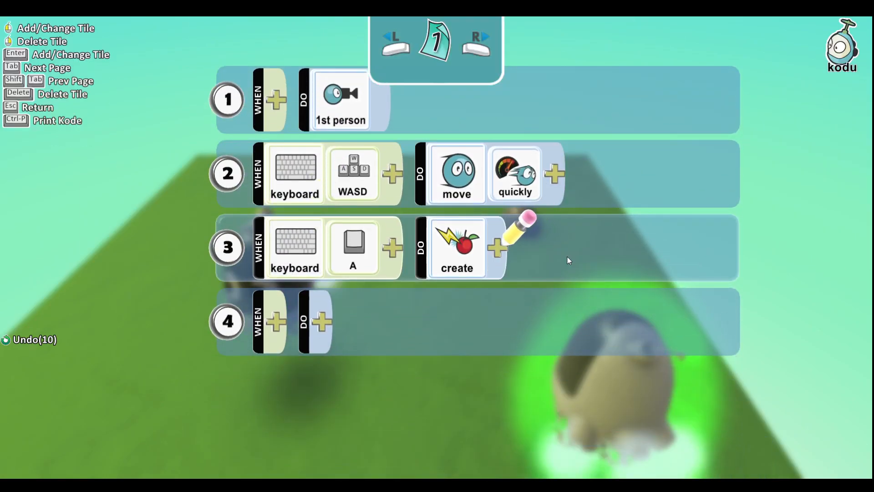
{"action": "key", "text": "BackSpace"}
{"action": "key", "text": "BackSpace"}
{"action": "key", "text": "Escape"}
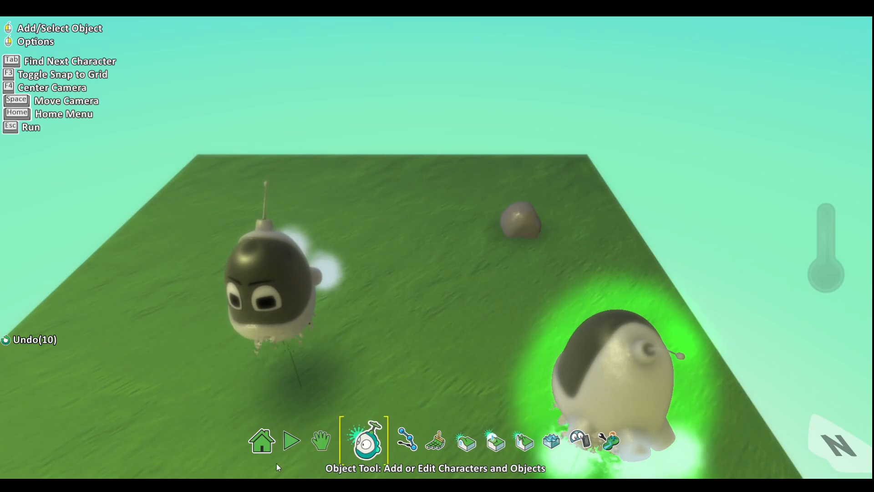
{"action": "left_click", "coordinate": [291, 447]}
{"action": "key", "text": "Escape"}
Step: Turn off the Creatable option in Kodu 2's settings and test-run the world
{"action": "left_click", "coordinate": [380, 444]}
{"action": "right_click", "coordinate": [435, 369]}
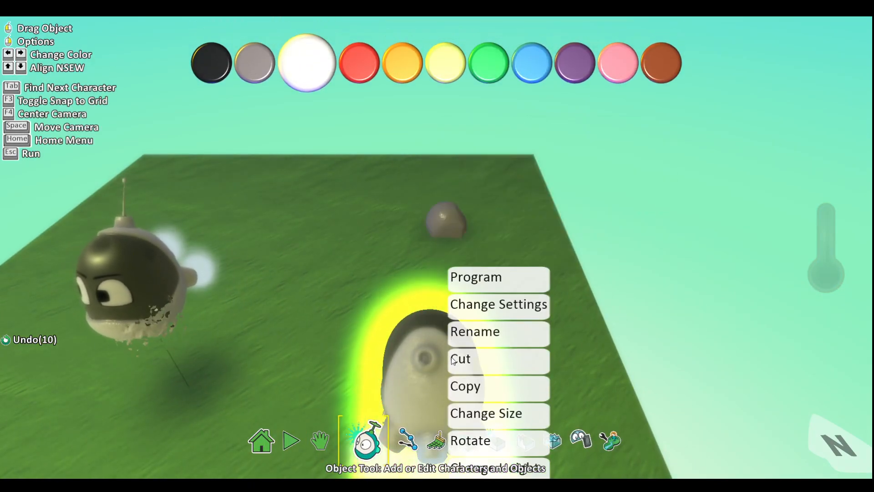
{"action": "left_click", "coordinate": [523, 298]}
{"action": "scroll", "coordinate": [519, 286], "scroll_direction": "down", "scroll_amount": 3}
{"action": "scroll", "coordinate": [517, 280], "scroll_direction": "down", "scroll_amount": 3}
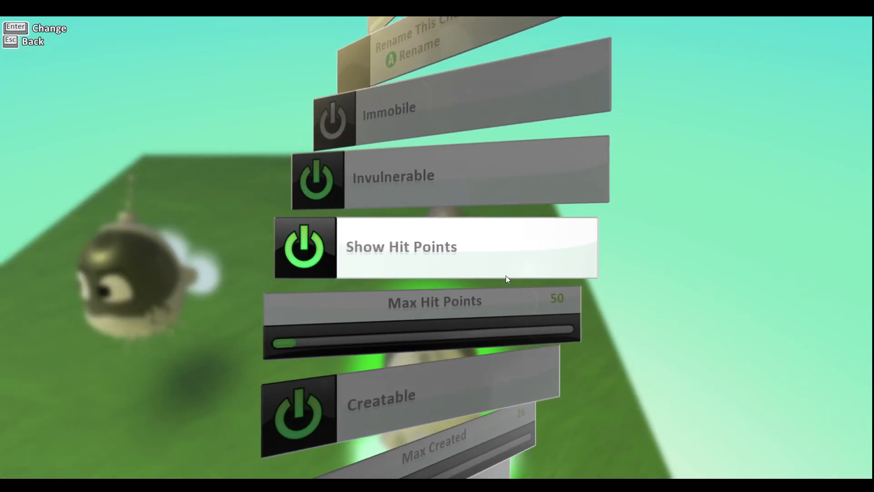
{"action": "scroll", "coordinate": [378, 296], "scroll_direction": "down", "scroll_amount": 2}
{"action": "scroll", "coordinate": [376, 293], "scroll_direction": "up", "scroll_amount": 1}
{"action": "scroll", "coordinate": [274, 316], "scroll_direction": "down", "scroll_amount": 1}
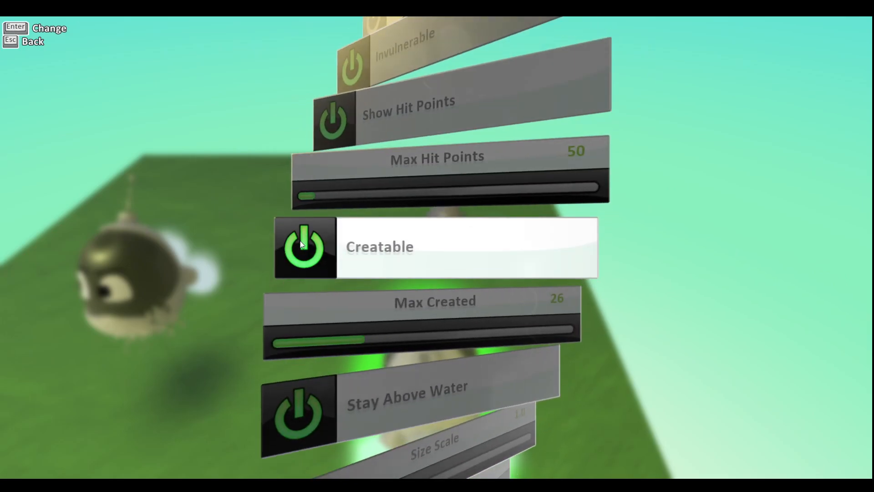
{"action": "key", "text": "Escape"}
{"action": "left_click", "coordinate": [289, 441]}
{"action": "key", "text": "Escape"}
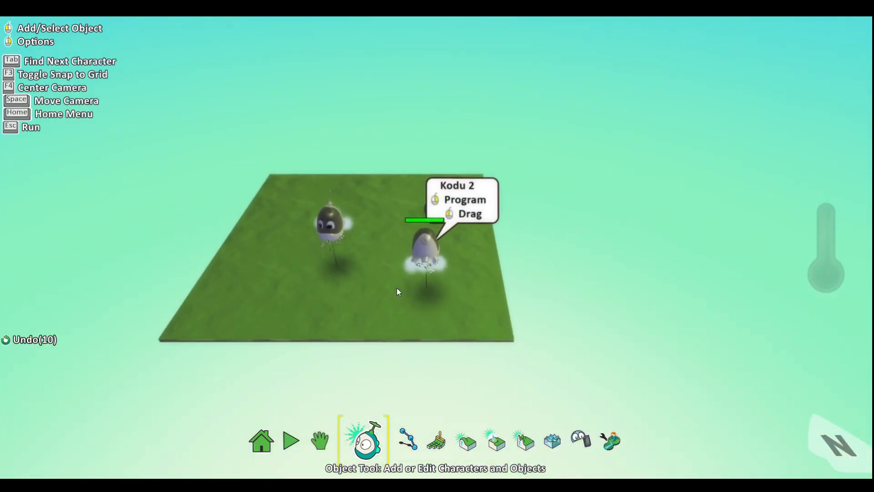
Step: Strongly increase the Size Scale in Kodu 2's settings and test-run the world
{"action": "right_click", "coordinate": [397, 287]}
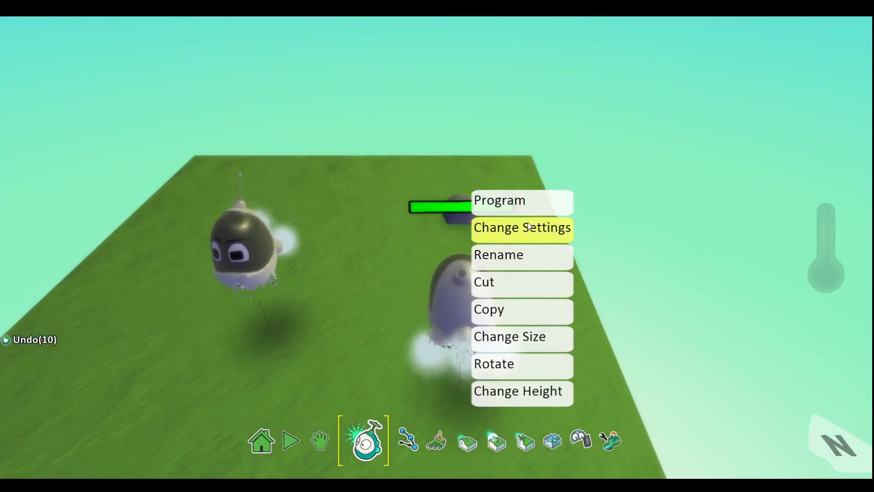
{"action": "left_click", "coordinate": [529, 227]}
{"action": "scroll", "coordinate": [476, 259], "scroll_direction": "down", "scroll_amount": 6}
{"action": "scroll", "coordinate": [477, 261], "scroll_direction": "down", "scroll_amount": 5}
{"action": "scroll", "coordinate": [476, 260], "scroll_direction": "up", "scroll_amount": 2}
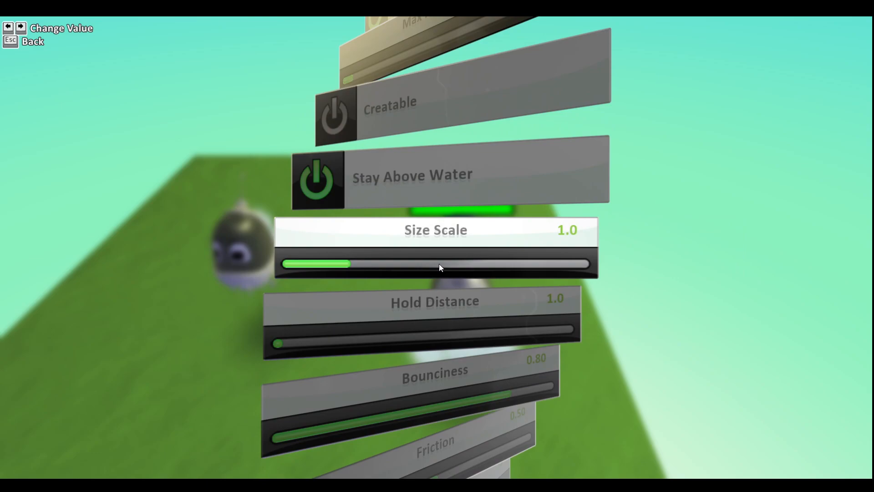
{"action": "left_click_drag", "start_coordinate": [439, 264], "coordinate": [571, 263]}
{"action": "key", "text": "Escape"}
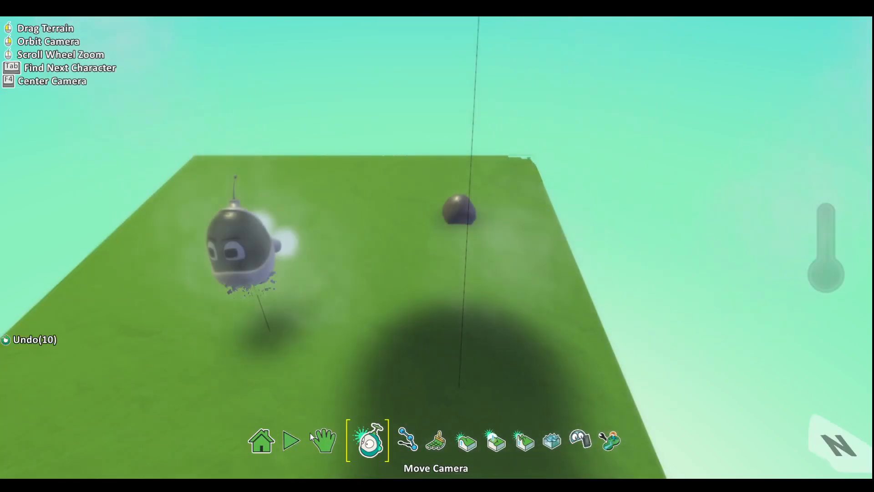
{"action": "left_click", "coordinate": [290, 441]}
{"action": "key", "text": "Escape"}
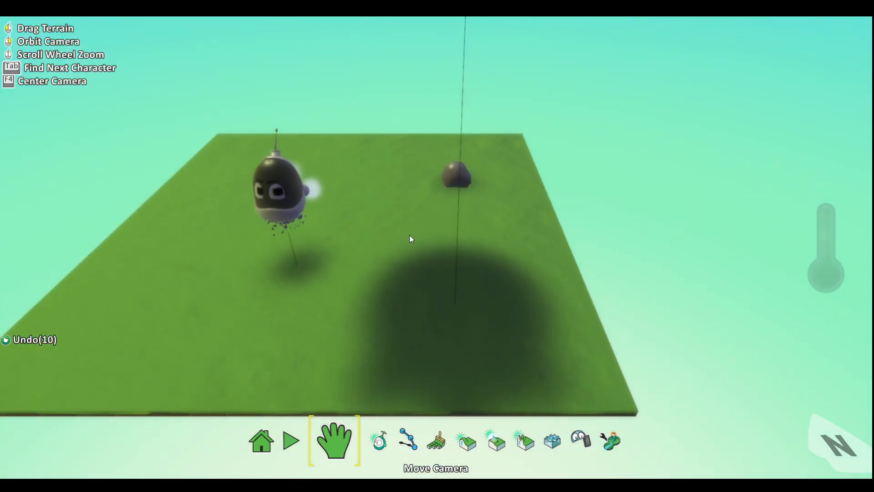
Step: Reset the enlarged Kodu 2's Size Scale to 1.0 in its settings
{"action": "scroll", "coordinate": [409, 236], "scroll_direction": "down", "scroll_amount": 3}
{"action": "left_click", "coordinate": [379, 440]}
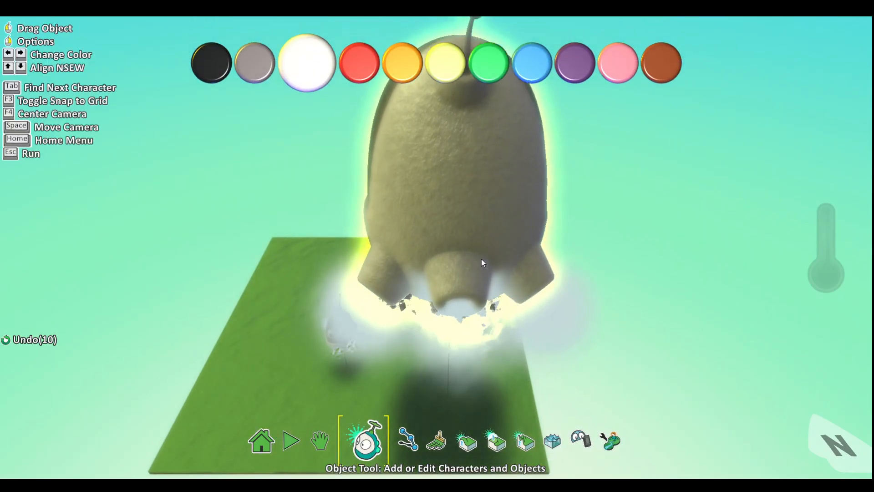
{"action": "right_click", "coordinate": [483, 263]}
{"action": "left_click", "coordinate": [566, 205]}
{"action": "scroll", "coordinate": [485, 285], "scroll_direction": "down", "scroll_amount": 3}
{"action": "scroll", "coordinate": [478, 292], "scroll_direction": "down", "scroll_amount": 10}
{"action": "scroll", "coordinate": [478, 292], "scroll_direction": "up", "scroll_amount": 1}
{"action": "left_click", "coordinate": [391, 268]}
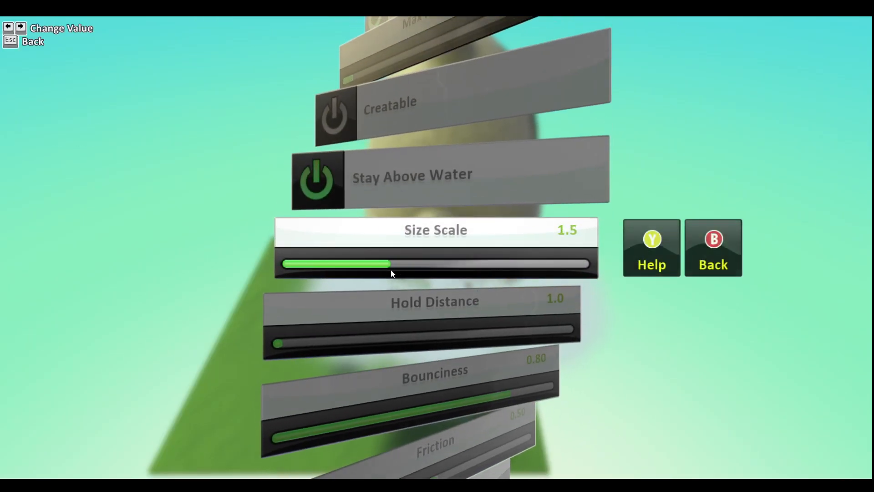
Step: Set Kodu 2's Hold Distance to 3.8 and close its settings
{"action": "scroll", "coordinate": [371, 322], "scroll_direction": "down", "scroll_amount": 2}
{"action": "scroll", "coordinate": [370, 314], "scroll_direction": "up", "scroll_amount": 1}
{"action": "left_click_drag", "start_coordinate": [362, 264], "coordinate": [495, 270]}
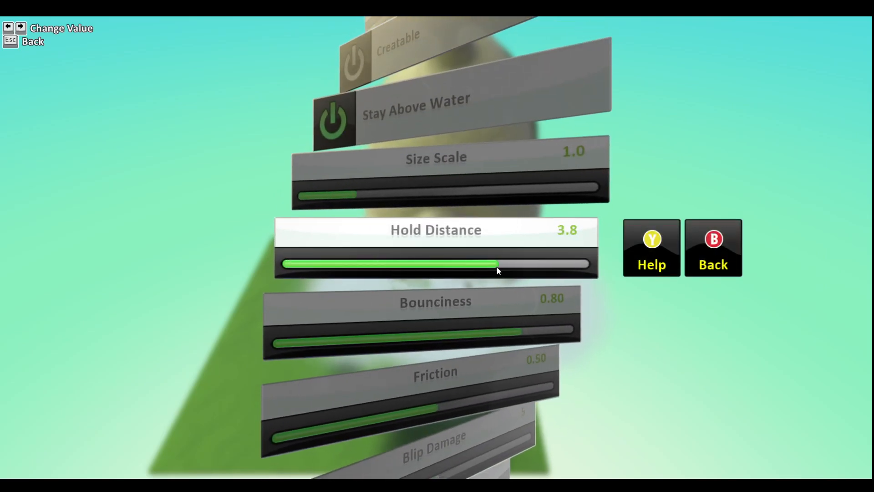
{"action": "key", "text": "Escape"}
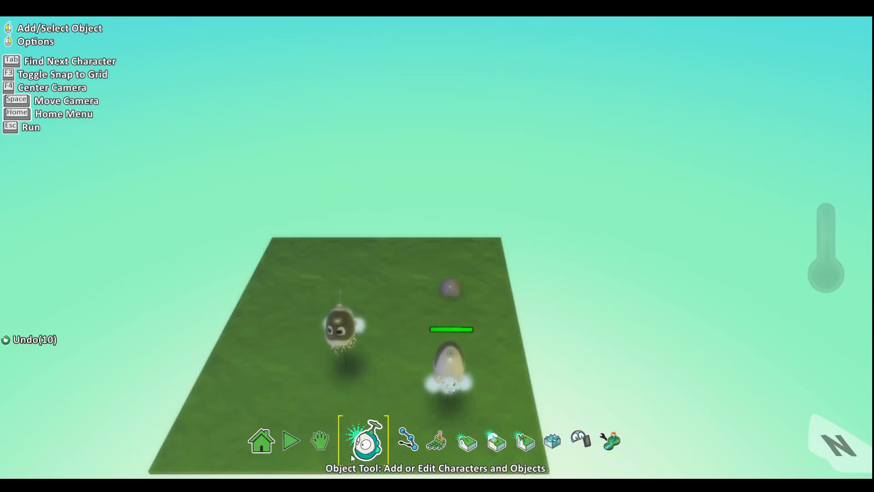
Step: Add a red apple to the terrain between the rock and Kodu 2, and check its program
{"action": "right_click", "coordinate": [386, 313]}
{"action": "left_click", "coordinate": [455, 294]}
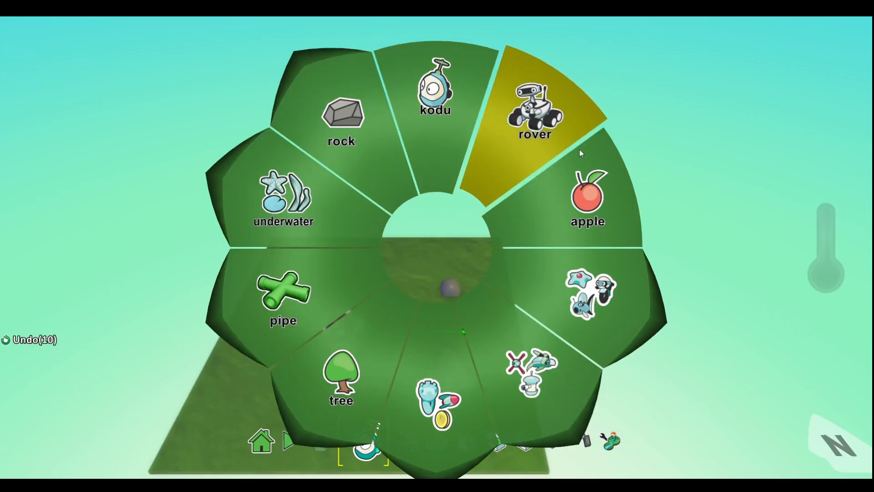
{"action": "left_click", "coordinate": [545, 140]}
{"action": "left_click_drag", "start_coordinate": [385, 305], "coordinate": [420, 313]}
{"action": "right_click", "coordinate": [426, 314]}
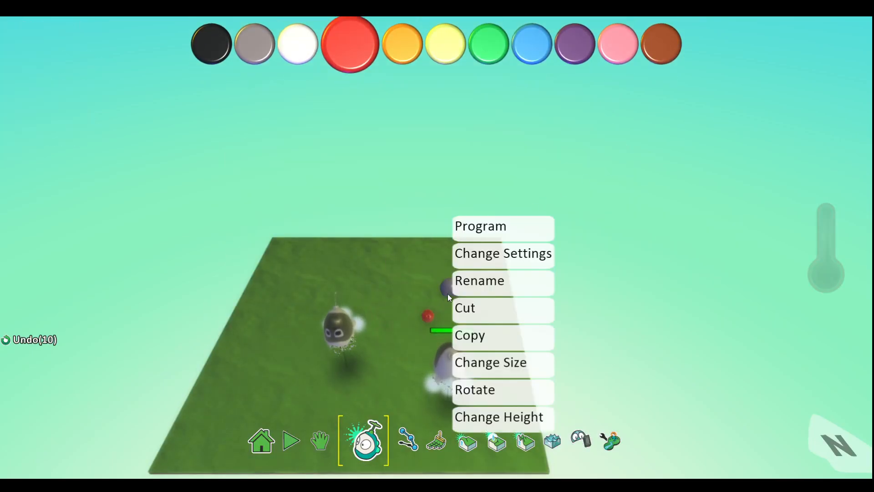
{"action": "left_click", "coordinate": [486, 233]}
{"action": "key", "text": "Escape"}
Step: Add a fourth rule to Kodu 2's program with the WHEN condition bumped apple
{"action": "right_click", "coordinate": [441, 364]}
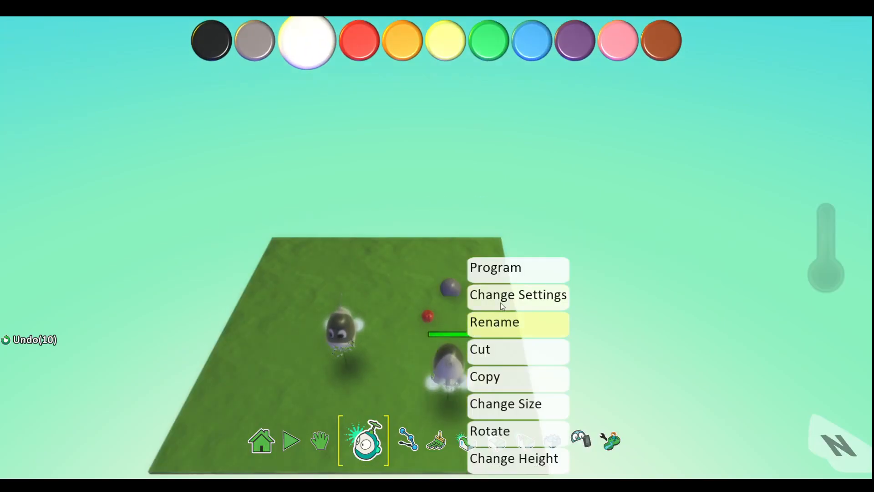
{"action": "left_click", "coordinate": [513, 280]}
{"action": "left_click", "coordinate": [283, 268]}
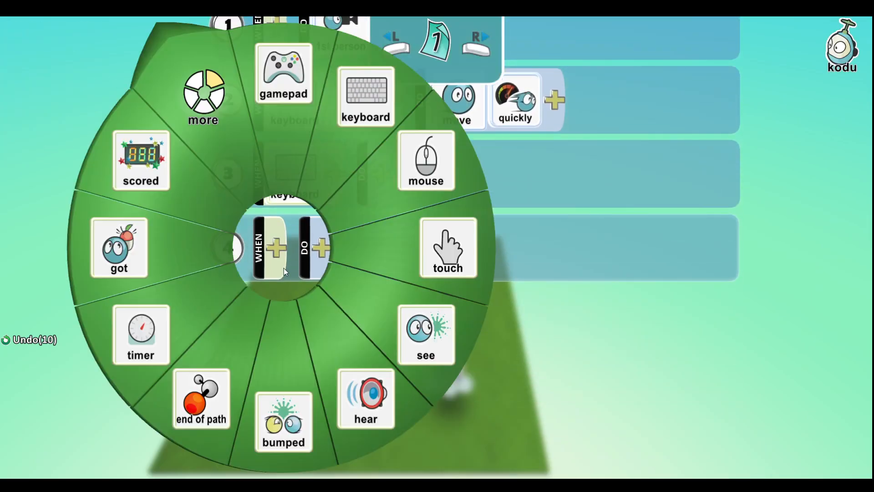
{"action": "left_click", "coordinate": [284, 374]}
{"action": "left_click", "coordinate": [348, 229]}
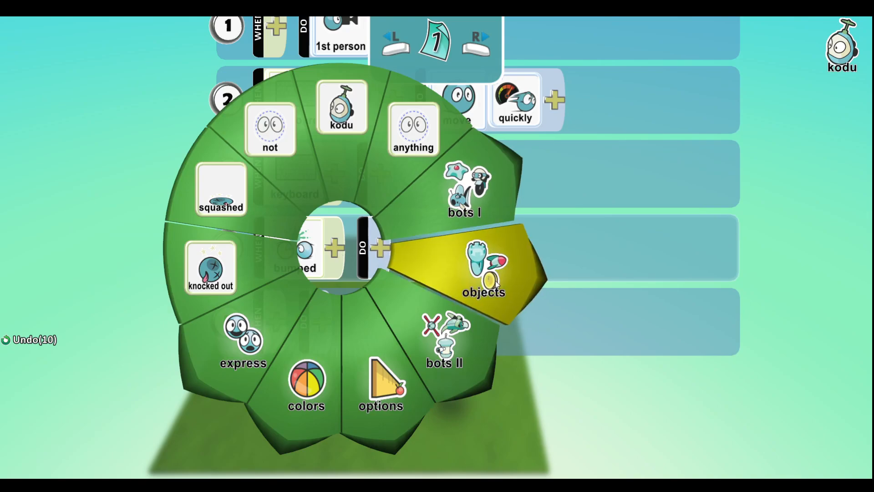
{"action": "left_click", "coordinate": [476, 269]}
{"action": "left_click", "coordinate": [420, 145]}
{"action": "left_click", "coordinate": [748, 256]}
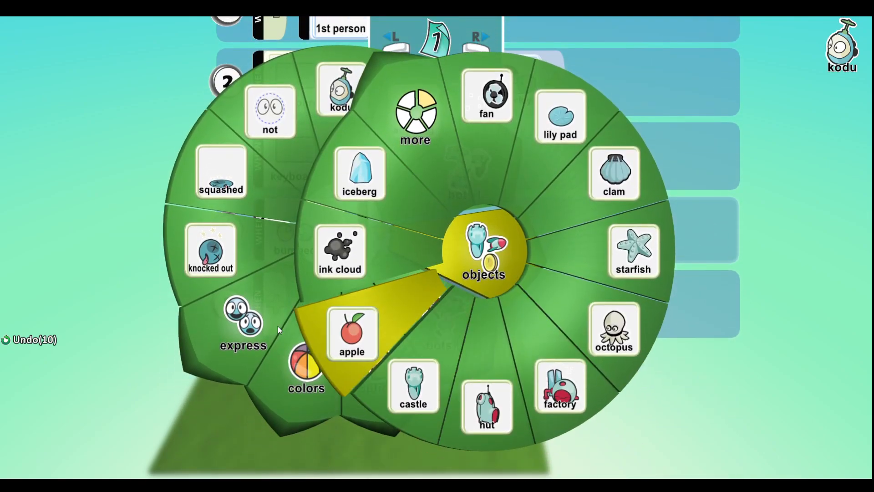
{"action": "left_click", "coordinate": [410, 278]}
Step: Set the DO action of Kodu 2's fourth rule to grab and close the program
{"action": "left_click", "coordinate": [438, 248]}
{"action": "left_click", "coordinate": [295, 239]}
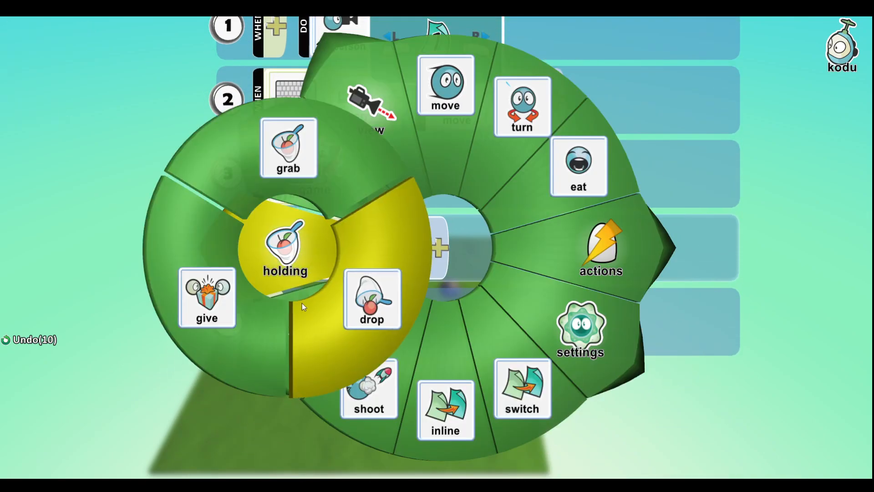
{"action": "left_click", "coordinate": [288, 148]}
{"action": "left_click", "coordinate": [487, 246]}
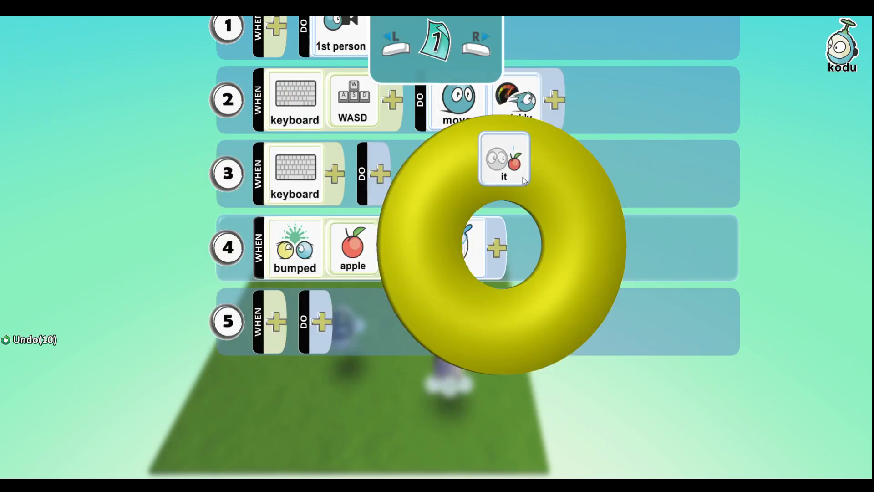
{"action": "key", "text": "Escape"}
{"action": "key", "text": "Escape"}
Step: Test-run the world with the grab rule, return to editing and check Kodu 2's program
{"action": "left_click", "coordinate": [291, 440]}
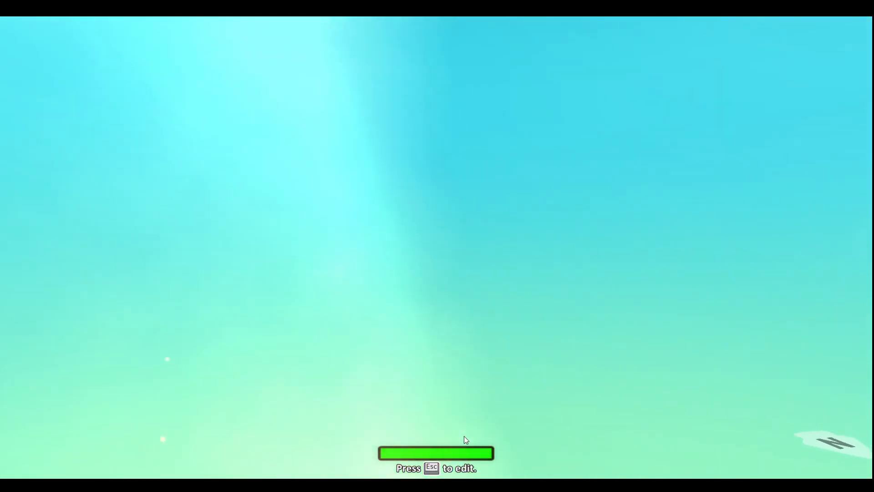
{"action": "key", "text": "Escape"}
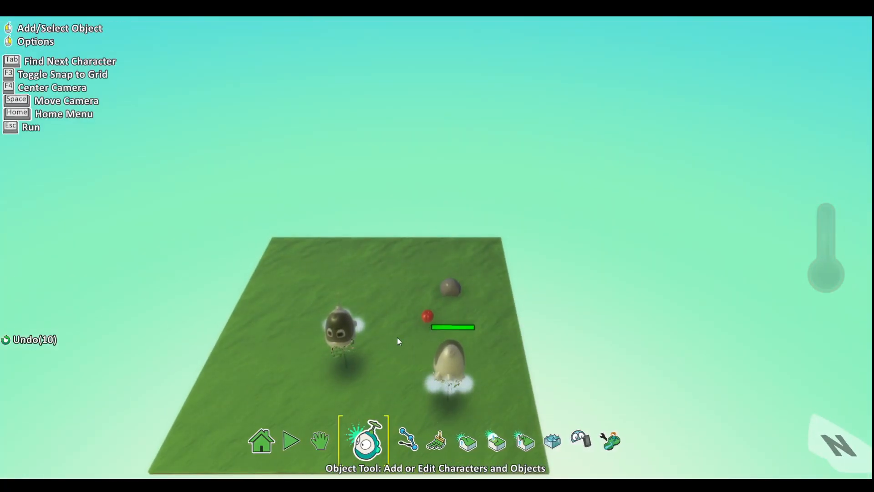
{"action": "right_click", "coordinate": [444, 364]}
{"action": "left_click", "coordinate": [500, 271]}
{"action": "key", "text": "Escape"}
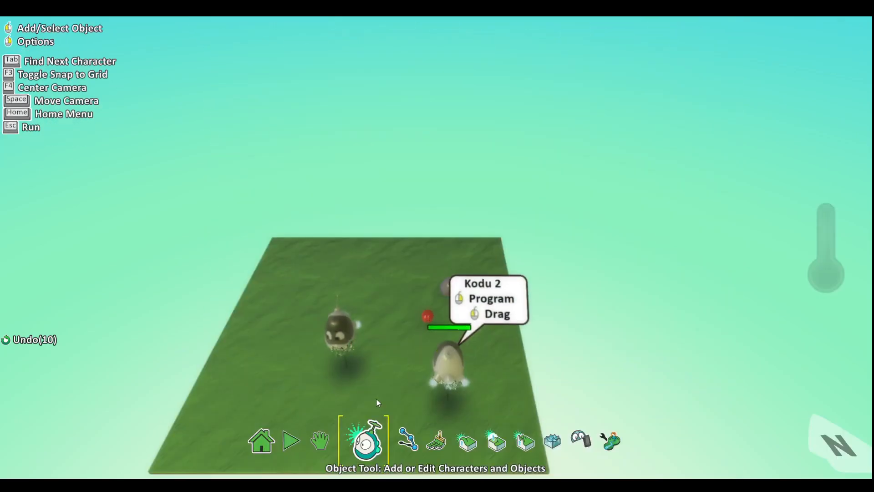
Step: Enlarge the red apple with Change Size to roughly the size of a Kodu
{"action": "right_click", "coordinate": [423, 319]}
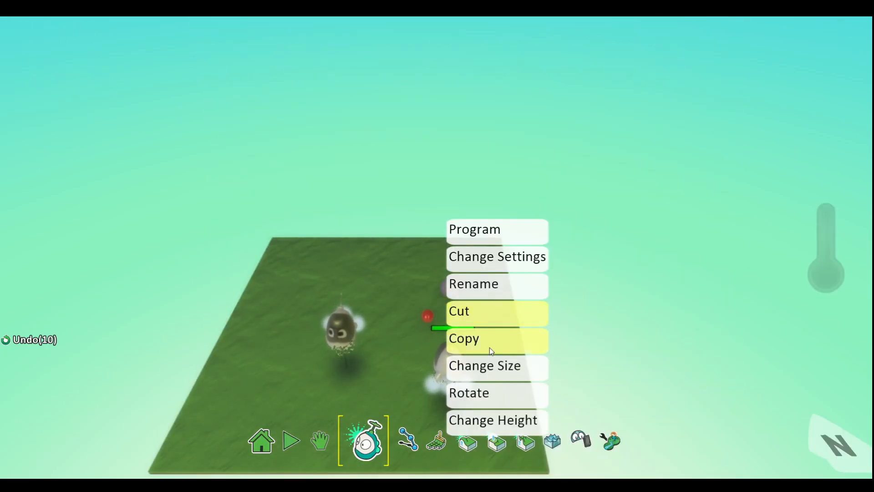
{"action": "left_click", "coordinate": [473, 366]}
{"action": "key", "text": "Escape"}
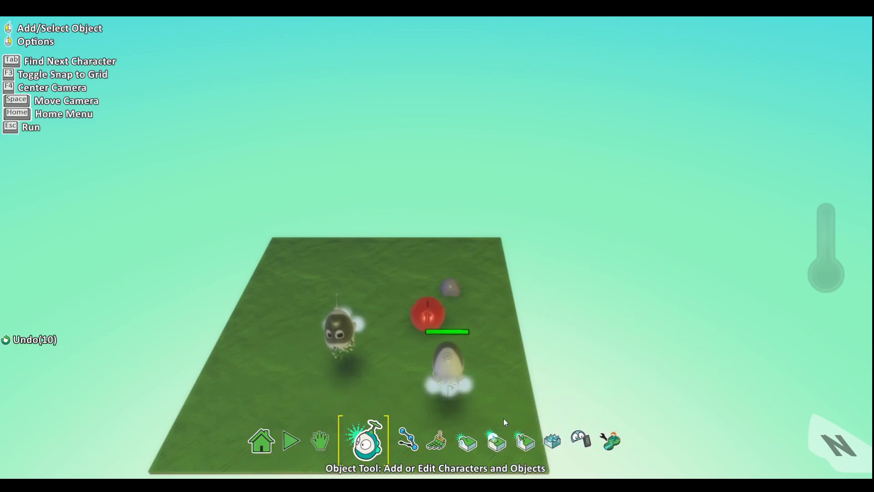
Step: Test-run the world with the enlarged apple and return to editing
{"action": "left_click", "coordinate": [296, 437]}
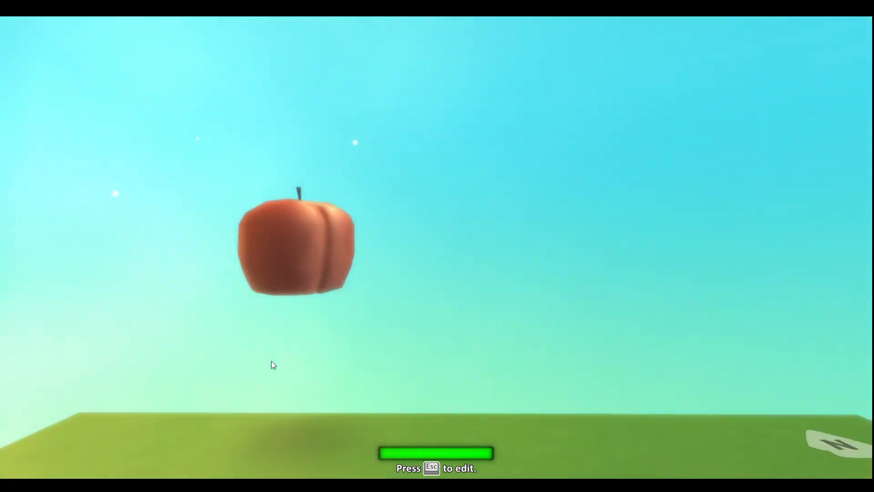
{"action": "key", "text": "Escape"}
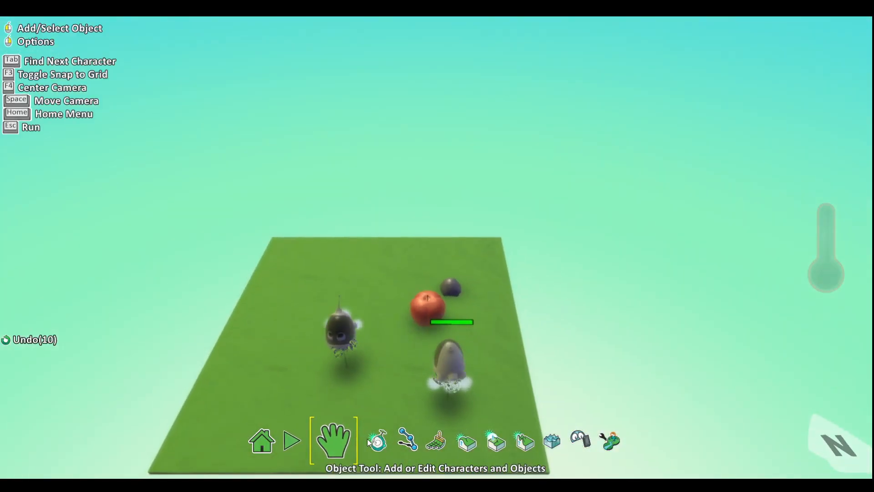
{"action": "scroll", "coordinate": [350, 342], "scroll_direction": "up", "scroll_amount": 3}
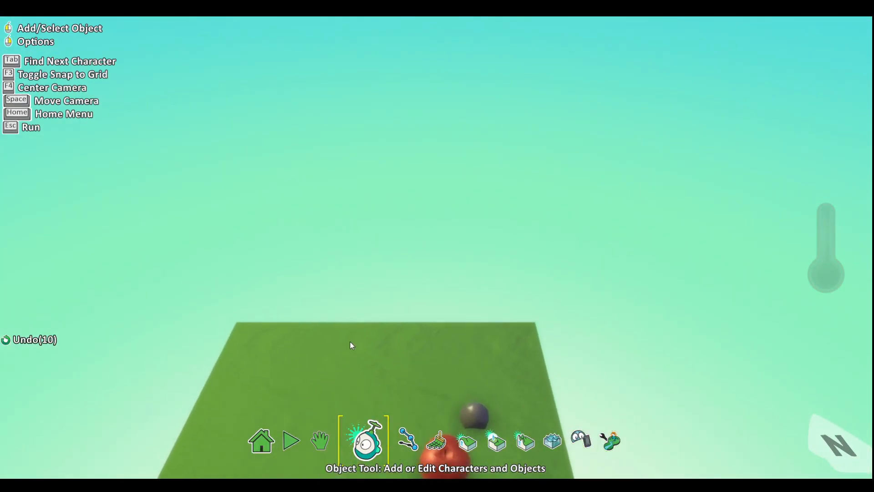
{"action": "scroll", "coordinate": [350, 342], "scroll_direction": "down", "scroll_amount": 3}
{"action": "scroll", "coordinate": [392, 276], "scroll_direction": "up", "scroll_amount": 3}
{"action": "scroll", "coordinate": [335, 282], "scroll_direction": "down", "scroll_amount": 3}
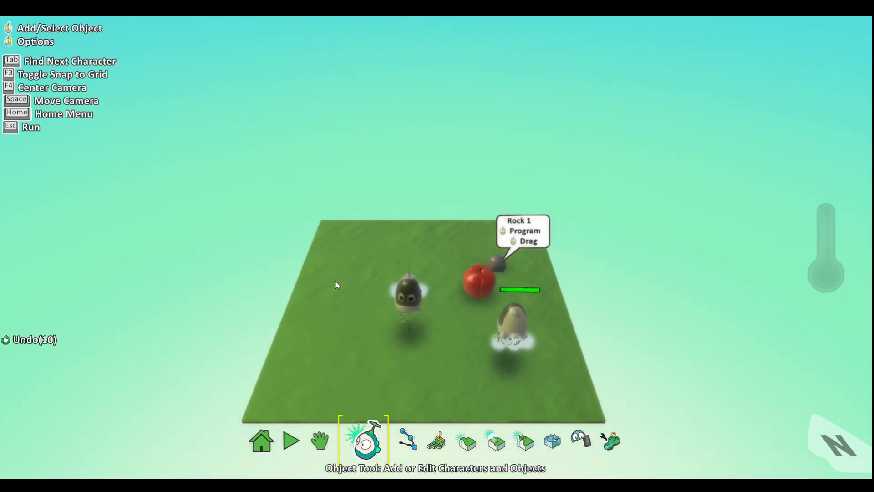
{"action": "scroll", "coordinate": [335, 281], "scroll_direction": "up", "scroll_amount": 2}
{"action": "scroll", "coordinate": [348, 367], "scroll_direction": "down", "scroll_amount": 2}
{"action": "scroll", "coordinate": [348, 367], "scroll_direction": "up", "scroll_amount": 2}
{"action": "scroll", "coordinate": [492, 334], "scroll_direction": "down", "scroll_amount": 2}
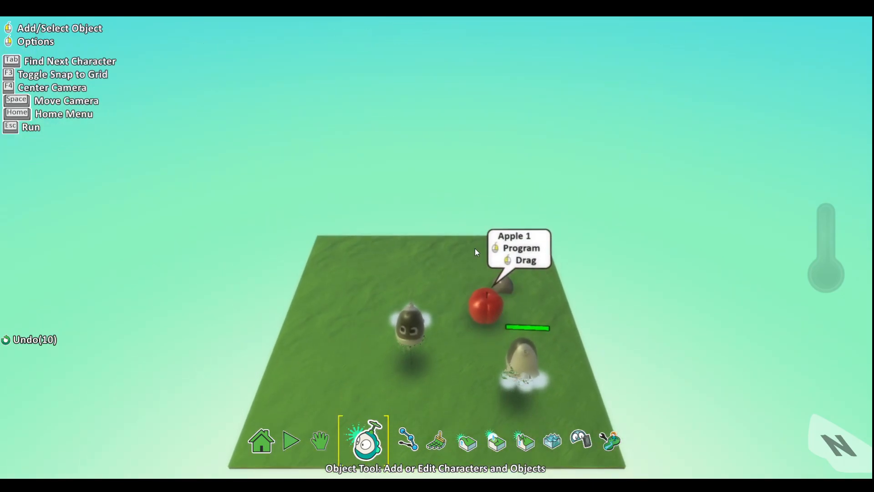
{"action": "scroll", "coordinate": [510, 351], "scroll_direction": "up", "scroll_amount": 3}
{"action": "scroll", "coordinate": [487, 333], "scroll_direction": "down", "scroll_amount": 3}
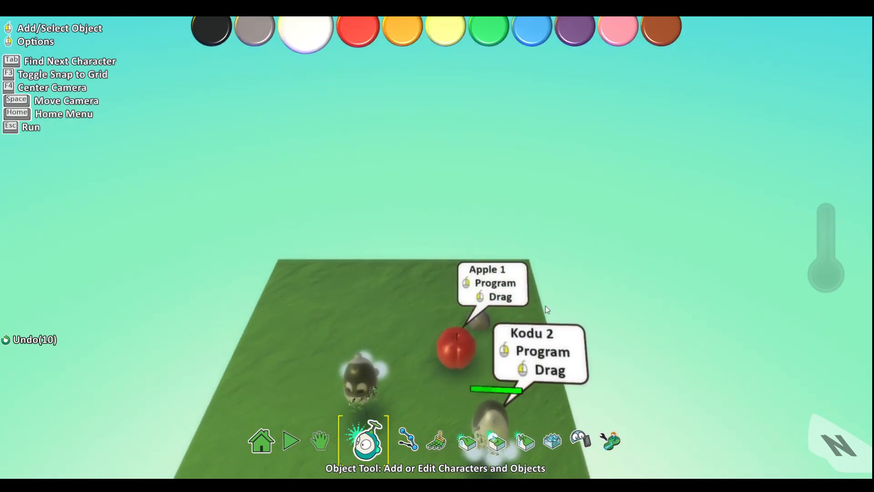
{"action": "scroll", "coordinate": [645, 172], "scroll_direction": "up", "scroll_amount": 2}
{"action": "scroll", "coordinate": [388, 319], "scroll_direction": "down", "scroll_amount": 3}
{"action": "scroll", "coordinate": [28, 273], "scroll_direction": "up", "scroll_amount": 2}
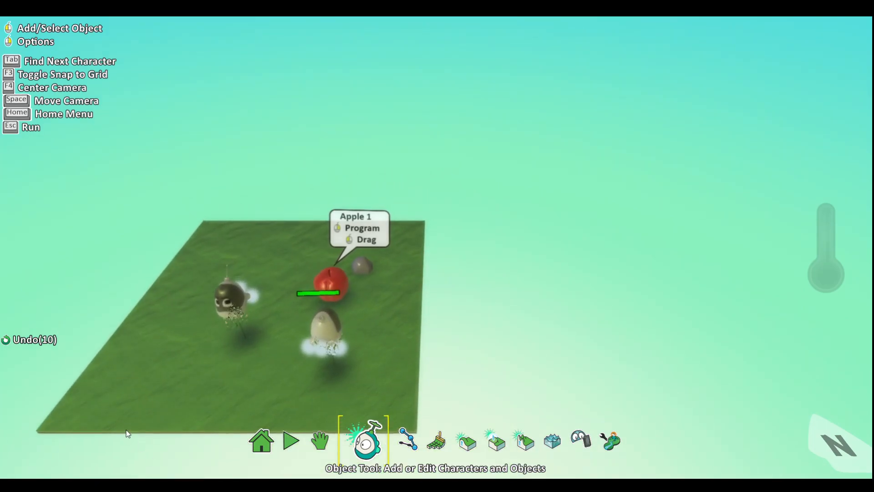
Step: Set Kodu 2's Bounciness to 1.00, test-run the world and return to editing
{"action": "right_click", "coordinate": [322, 339]}
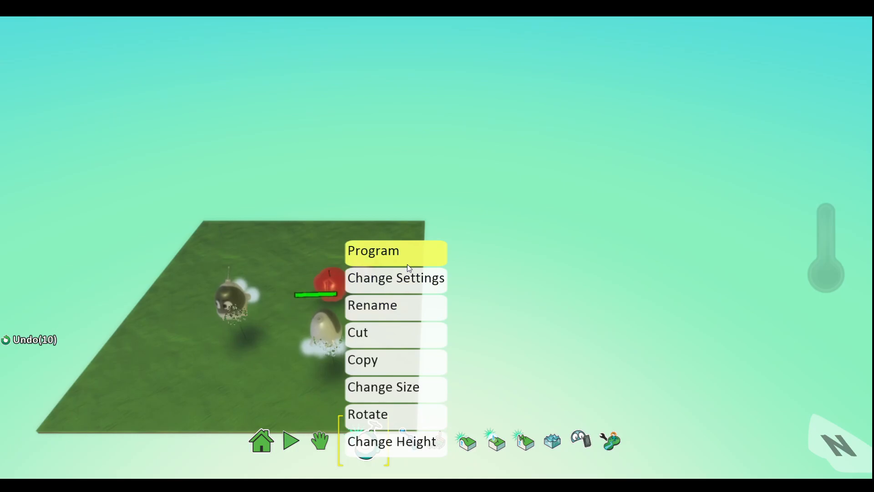
{"action": "left_click", "coordinate": [407, 278]}
{"action": "scroll", "coordinate": [407, 277], "scroll_direction": "down", "scroll_amount": 8}
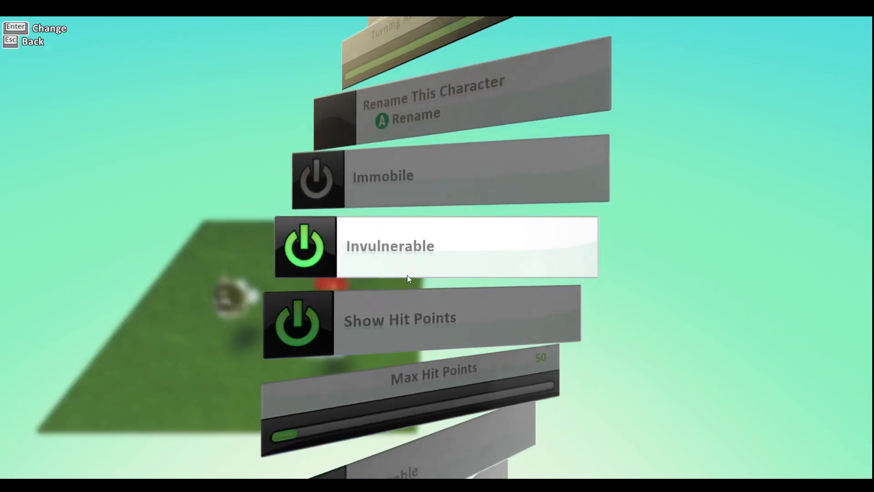
{"action": "scroll", "coordinate": [407, 276], "scroll_direction": "down", "scroll_amount": 6}
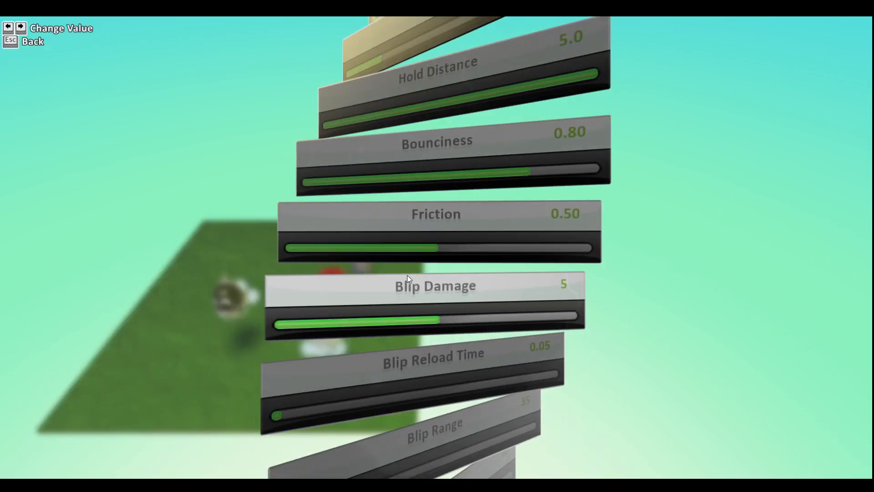
{"action": "scroll", "coordinate": [407, 278], "scroll_direction": "up", "scroll_amount": 1}
{"action": "left_click", "coordinate": [566, 273]}
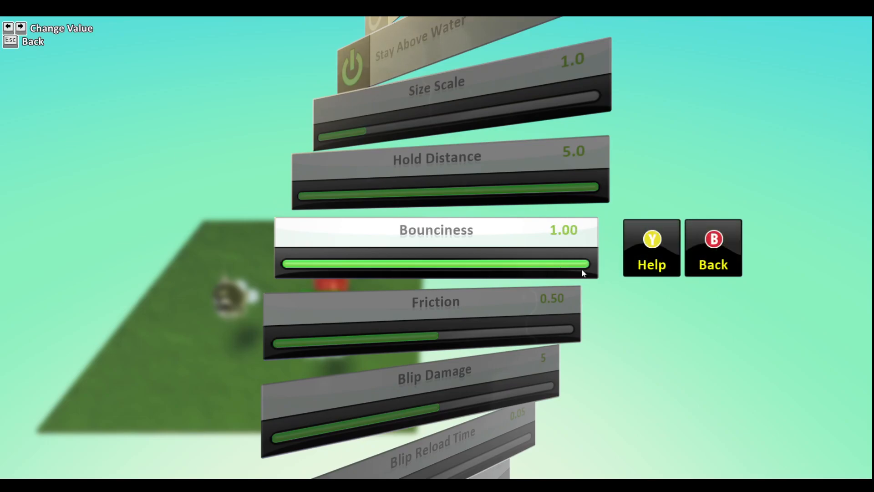
{"action": "key", "text": "Escape"}
{"action": "left_click", "coordinate": [288, 440]}
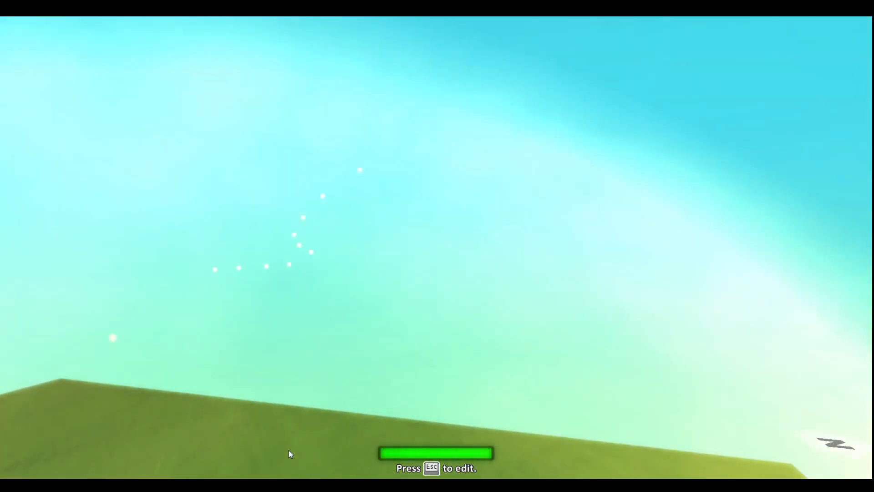
{"action": "key", "text": "Escape"}
Step: Set Kodu 2's Bounciness to 0.00 and test-run the world before returning to editing
{"action": "left_click", "coordinate": [365, 448]}
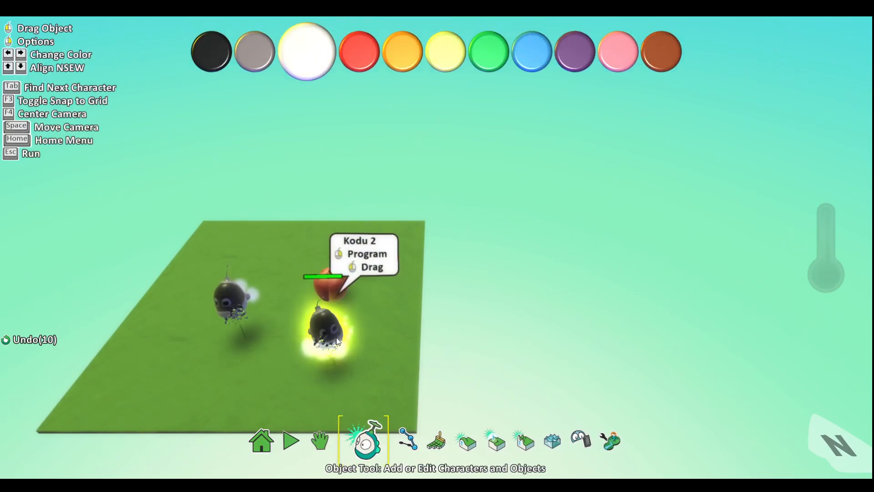
{"action": "right_click", "coordinate": [324, 327]}
{"action": "left_click", "coordinate": [409, 276]}
{"action": "scroll", "coordinate": [409, 288], "scroll_direction": "down", "scroll_amount": 7}
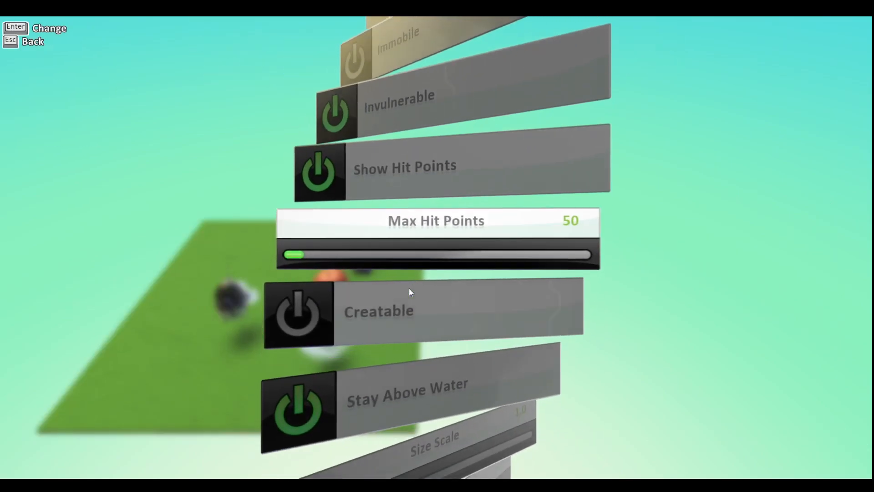
{"action": "left_click_drag", "start_coordinate": [364, 281], "coordinate": [240, 272]}
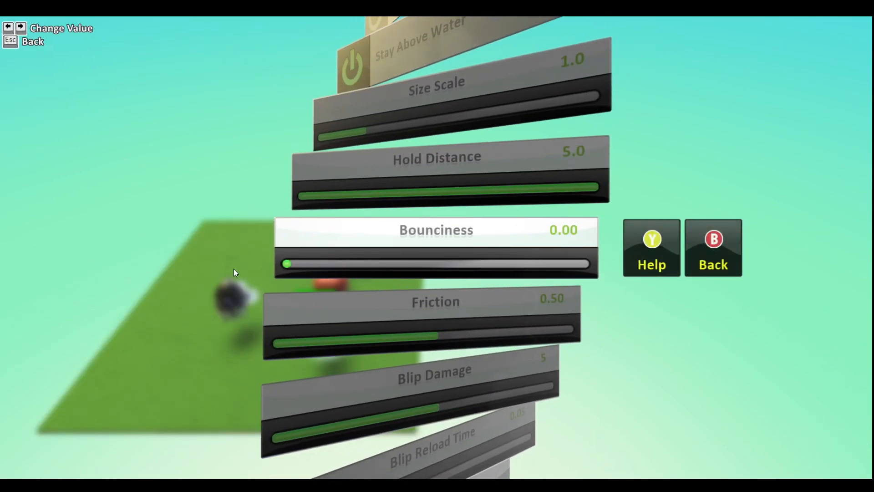
{"action": "key", "text": "Escape"}
{"action": "left_click", "coordinate": [293, 440]}
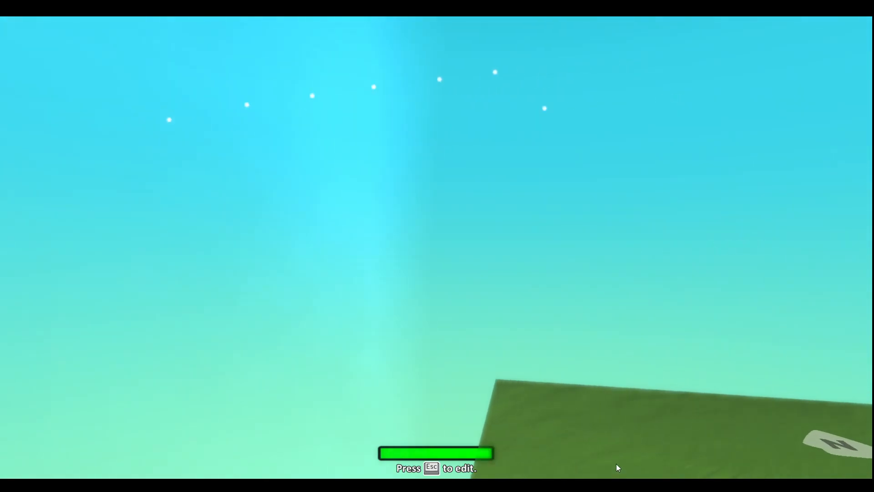
{"action": "key", "text": "Escape"}
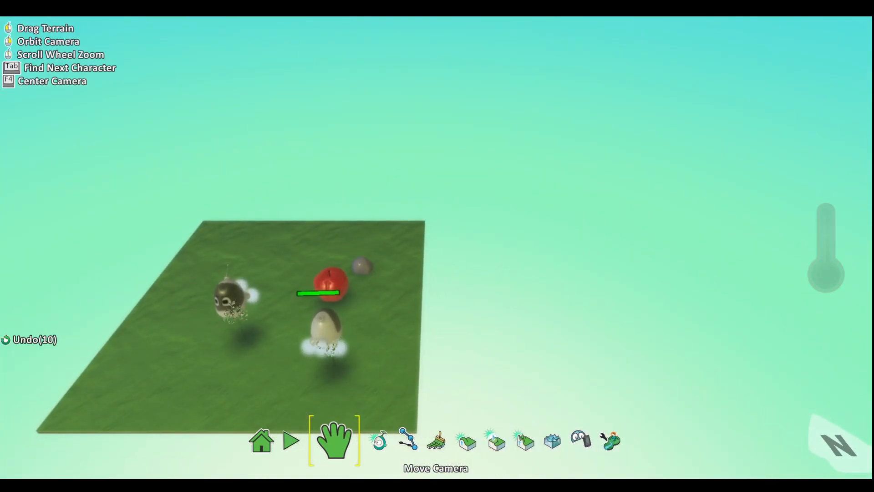
Step: Review Kodu 2's settings from Stay Above Water through Bounciness and Friction to Blip Damage, then close them
{"action": "left_click", "coordinate": [358, 435]}
{"action": "right_click", "coordinate": [333, 327]}
{"action": "left_click", "coordinate": [359, 293]}
{"action": "scroll", "coordinate": [359, 294], "scroll_direction": "down", "scroll_amount": 9}
{"action": "scroll", "coordinate": [359, 295], "scroll_direction": "down", "scroll_amount": 3}
{"action": "scroll", "coordinate": [359, 295], "scroll_direction": "up", "scroll_amount": 2}
{"action": "scroll", "coordinate": [358, 295], "scroll_direction": "down", "scroll_amount": 1}
{"action": "scroll", "coordinate": [360, 298], "scroll_direction": "up", "scroll_amount": 1}
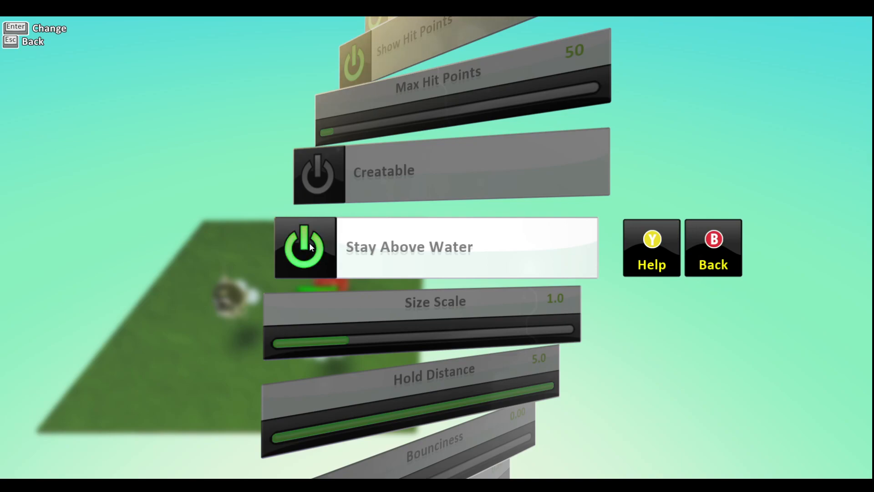
{"action": "scroll", "coordinate": [451, 308], "scroll_direction": "down", "scroll_amount": 3}
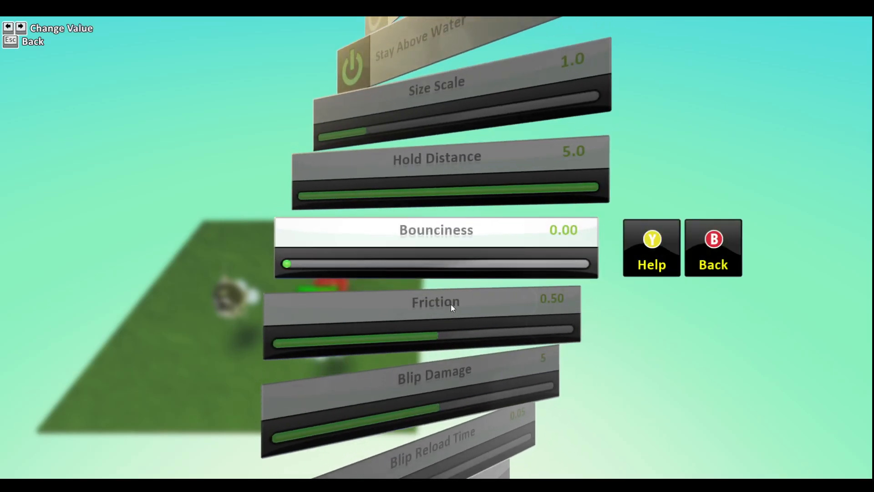
{"action": "scroll", "coordinate": [450, 304], "scroll_direction": "down", "scroll_amount": 1}
{"action": "scroll", "coordinate": [382, 276], "scroll_direction": "down", "scroll_amount": 1}
{"action": "scroll", "coordinate": [381, 275], "scroll_direction": "up", "scroll_amount": 1}
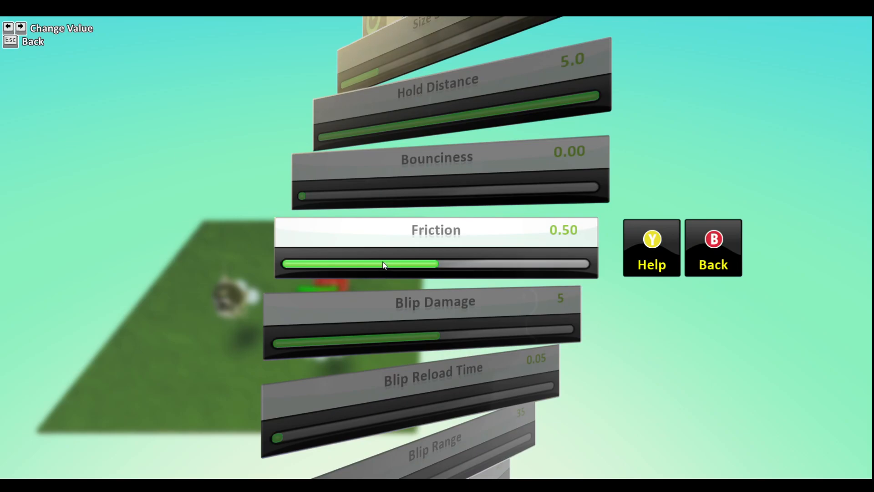
{"action": "scroll", "coordinate": [398, 270], "scroll_direction": "down", "scroll_amount": 1}
{"action": "scroll", "coordinate": [386, 266], "scroll_direction": "up", "scroll_amount": 1}
{"action": "scroll", "coordinate": [398, 237], "scroll_direction": "down", "scroll_amount": 1}
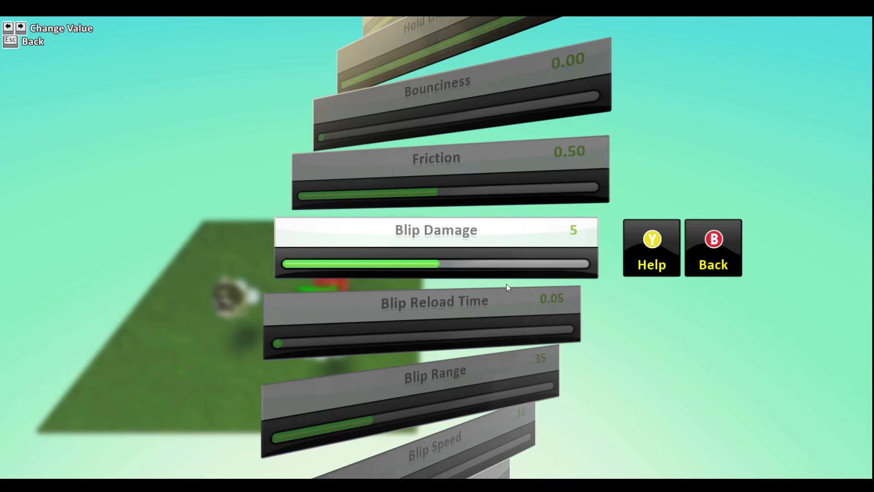
{"action": "key", "text": "Escape"}
Step: Set Kodu 1's Max Hit Points near the low end, test-run the world and return to editing
{"action": "right_click", "coordinate": [248, 283]}
{"action": "left_click", "coordinate": [321, 230]}
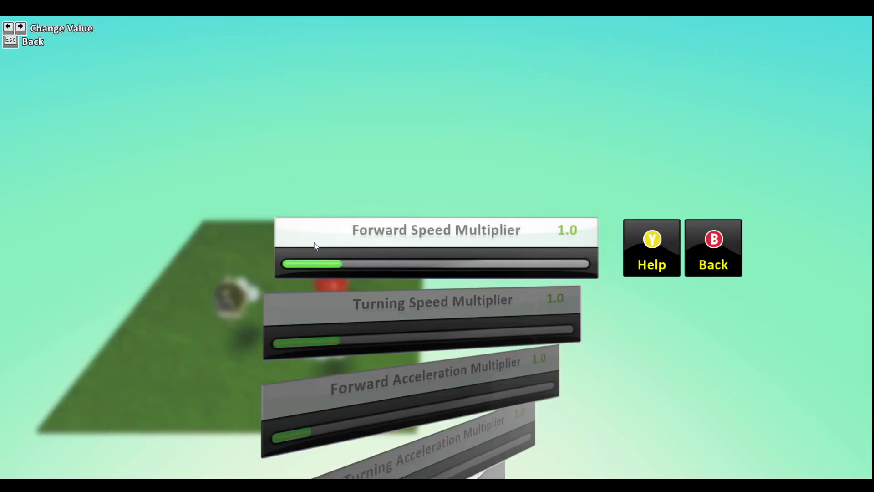
{"action": "scroll", "coordinate": [316, 246], "scroll_direction": "down", "scroll_amount": 8}
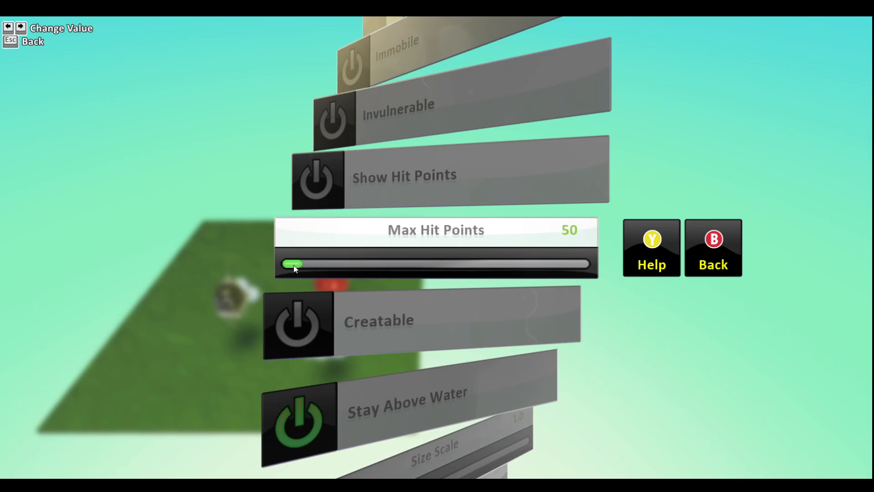
{"action": "left_click_drag", "start_coordinate": [294, 269], "coordinate": [292, 269]}
{"action": "key", "text": "Escape"}
{"action": "left_click", "coordinate": [296, 436]}
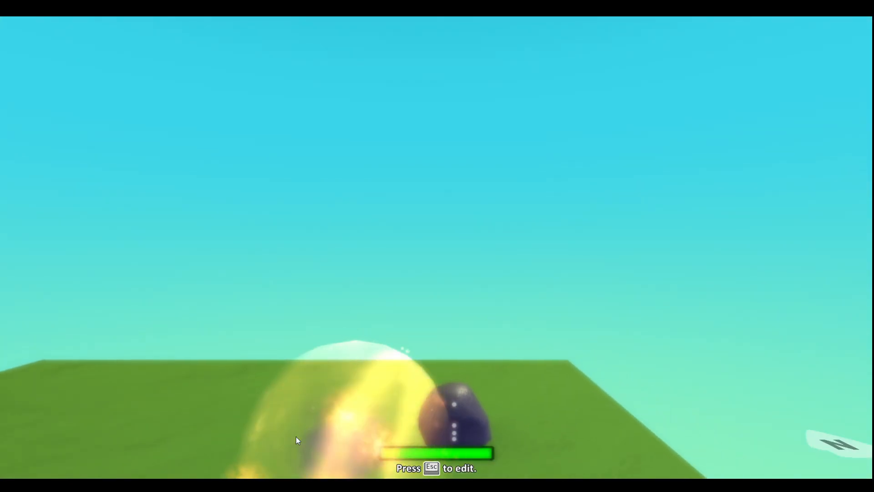
{"action": "key", "text": "Escape"}
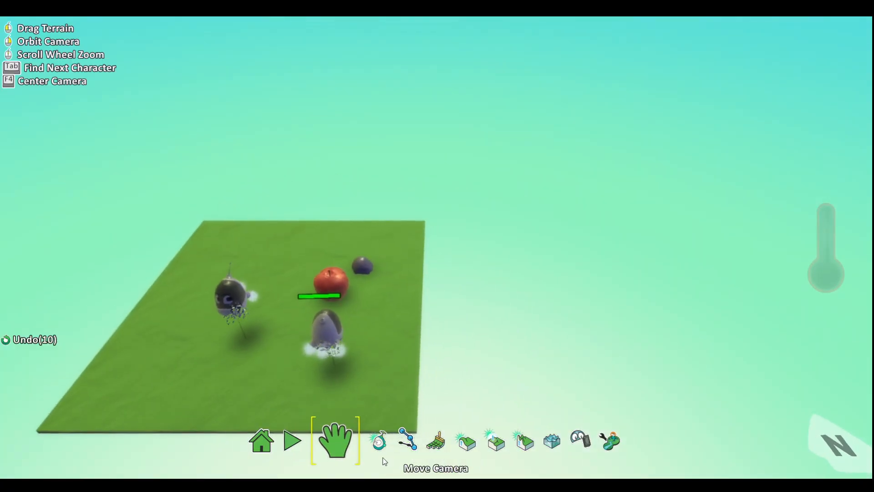
Step: Examine the Blip Damage, Blip Reload Time and Blip Range values in Kodu 2's settings
{"action": "left_click", "coordinate": [370, 438]}
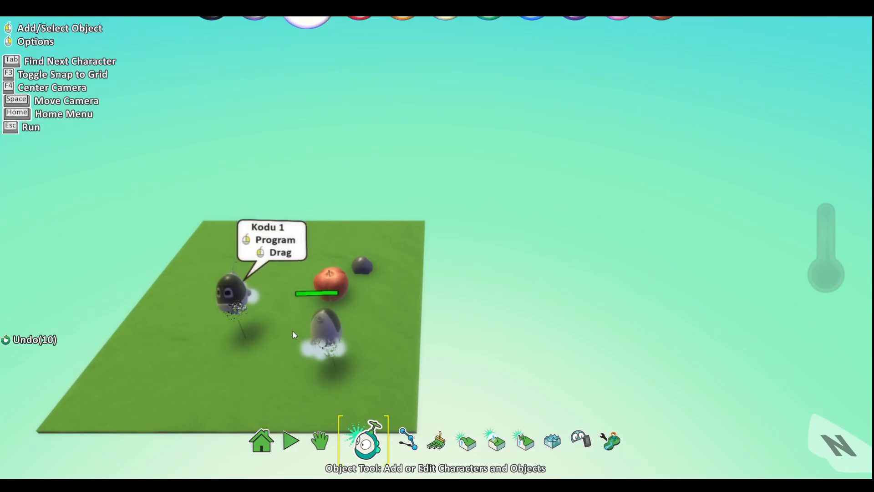
{"action": "right_click", "coordinate": [344, 342]}
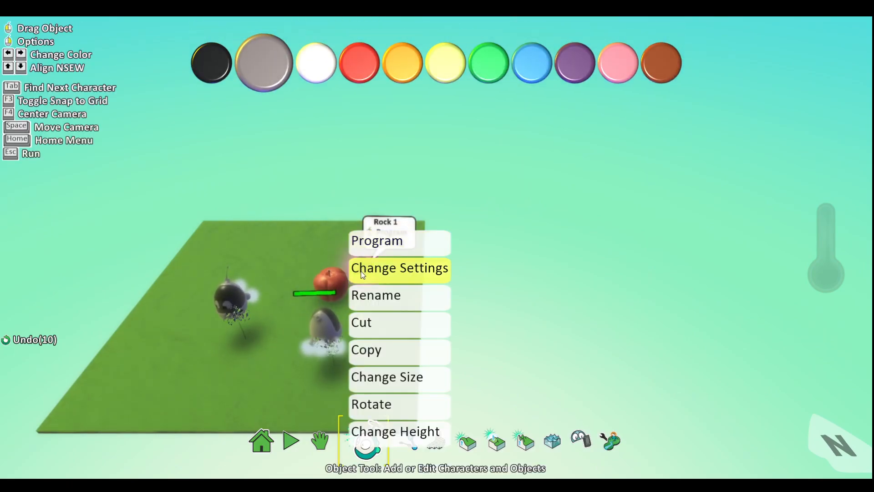
{"action": "left_click", "coordinate": [360, 275]}
{"action": "scroll", "coordinate": [359, 277], "scroll_direction": "down", "scroll_amount": 10}
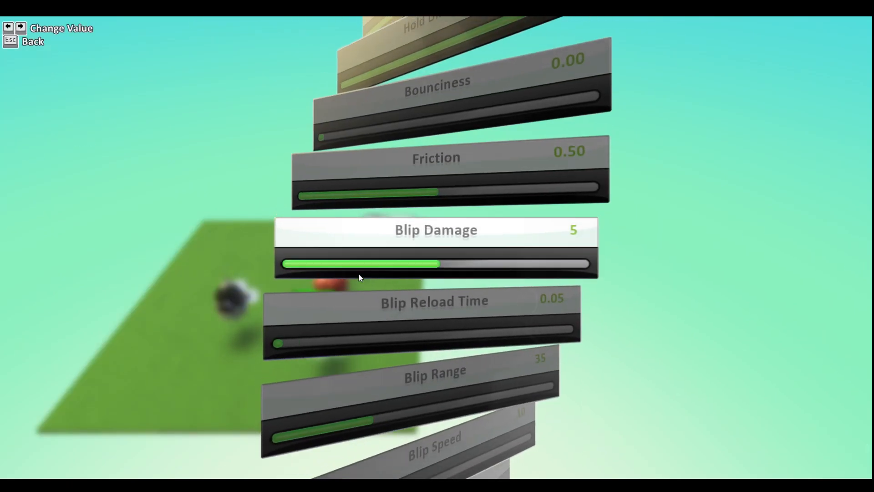
{"action": "left_click_drag", "start_coordinate": [357, 267], "coordinate": [247, 297]}
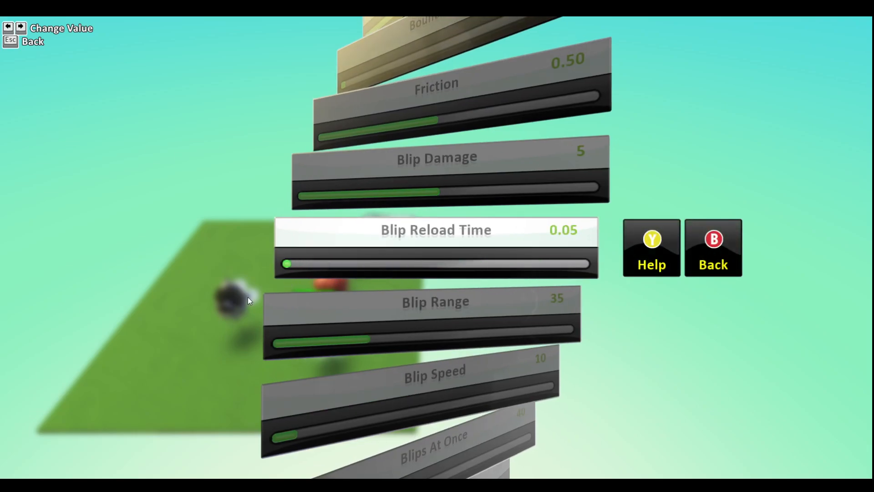
{"action": "scroll", "coordinate": [330, 292], "scroll_direction": "down", "scroll_amount": 2}
{"action": "scroll", "coordinate": [330, 292], "scroll_direction": "up", "scroll_amount": 1}
{"action": "scroll", "coordinate": [331, 289], "scroll_direction": "up", "scroll_amount": 1}
{"action": "scroll", "coordinate": [333, 275], "scroll_direction": "down", "scroll_amount": 1}
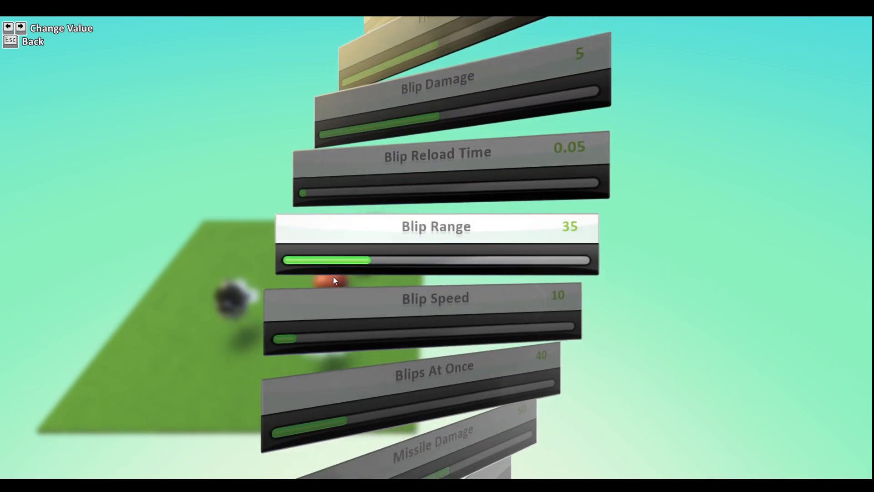
Step: Adjust Kodu 2's blip settings, trying other values for Blip Range and Blips At Once
{"action": "left_click", "coordinate": [357, 266]}
{"action": "left_click_drag", "start_coordinate": [358, 266], "coordinate": [471, 266]}
{"action": "left_click_drag", "start_coordinate": [546, 272], "coordinate": [504, 264]}
{"action": "left_click", "coordinate": [312, 308]}
{"action": "left_click", "coordinate": [335, 288]}
Step: Set Kodu 2's Missile Damage to 147 and Missile Reload Time to 4.0
{"action": "left_click", "coordinate": [437, 294]}
{"action": "left_click", "coordinate": [447, 269]}
{"action": "left_click", "coordinate": [479, 298]}
{"action": "left_click", "coordinate": [498, 268]}
Step: Set Kodu 2's Missile Speed to 14
{"action": "scroll", "coordinate": [504, 263], "scroll_direction": "down", "scroll_amount": 1}
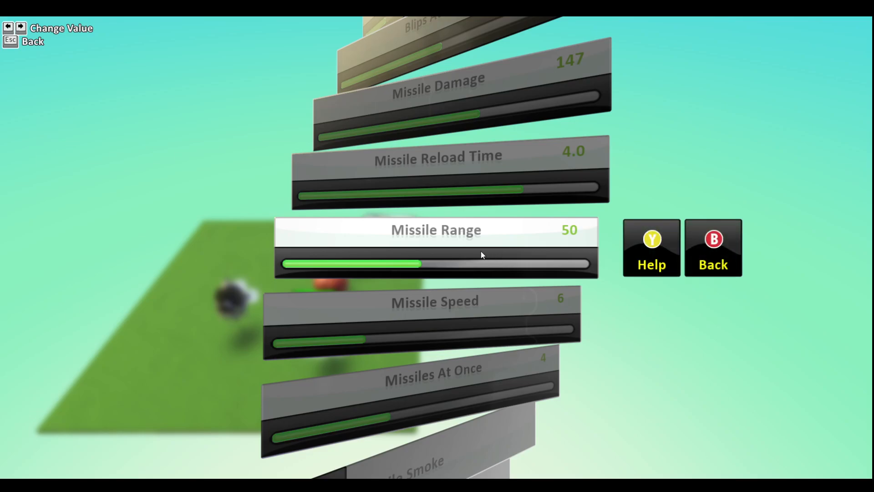
{"action": "left_click_drag", "start_coordinate": [459, 266], "coordinate": [486, 259]}
{"action": "scroll", "coordinate": [406, 267], "scroll_direction": "down", "scroll_amount": 1}
{"action": "scroll", "coordinate": [487, 258], "scroll_direction": "down", "scroll_amount": 1}
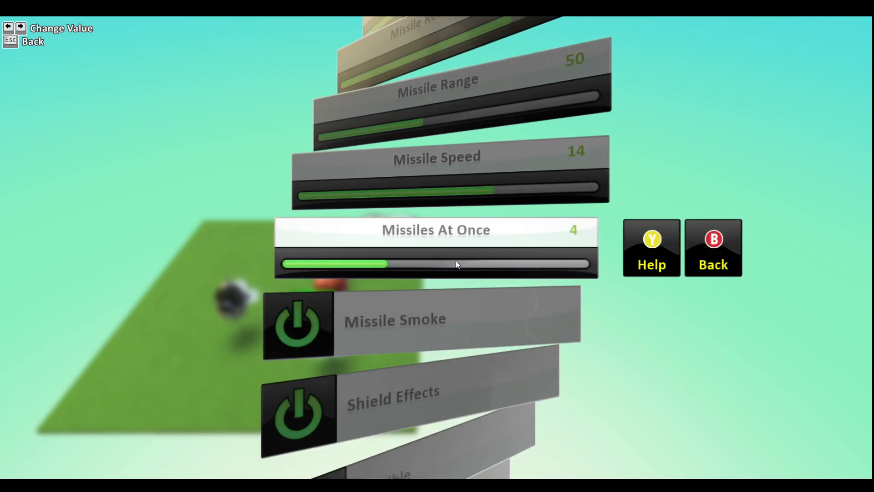
Step: Examine Kodu 2's further settings, from Missile Smoke and Shield Effects through Mute, Hearing and the range values to Kick Rate and Glow Strength
{"action": "scroll", "coordinate": [446, 261], "scroll_direction": "down", "scroll_amount": 1}
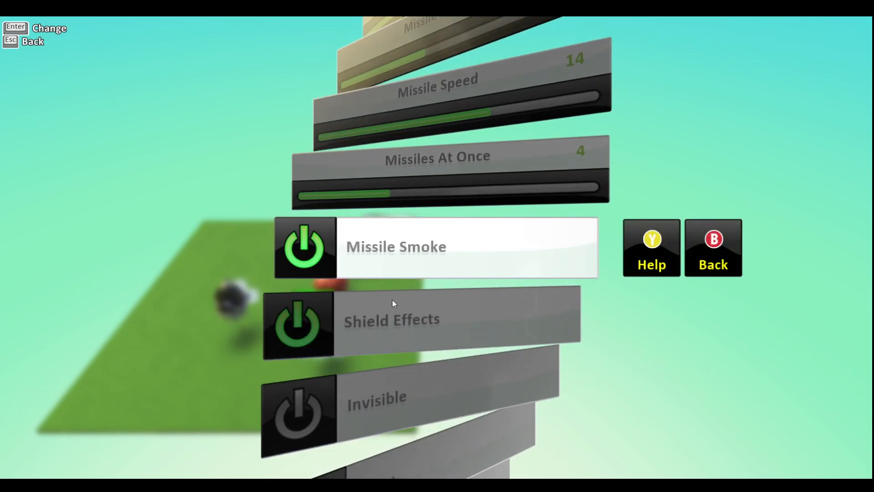
{"action": "scroll", "coordinate": [376, 246], "scroll_direction": "down", "scroll_amount": 1}
{"action": "scroll", "coordinate": [377, 246], "scroll_direction": "up", "scroll_amount": 1}
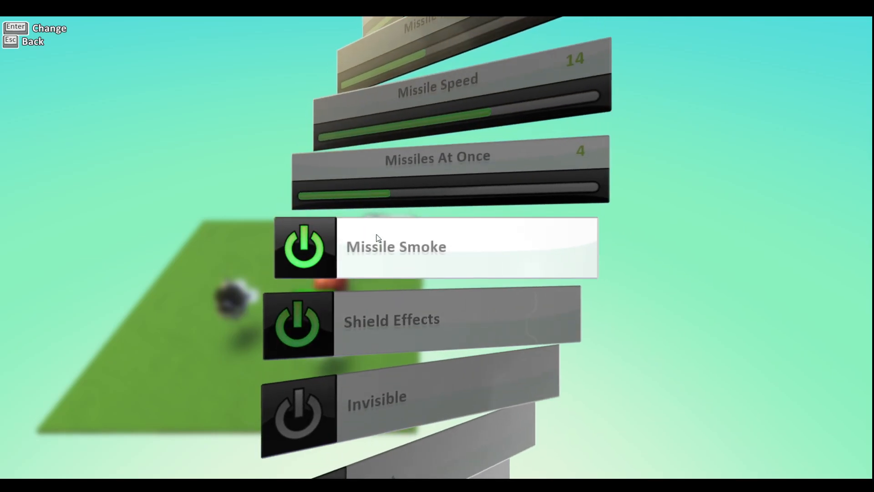
{"action": "scroll", "coordinate": [376, 256], "scroll_direction": "down", "scroll_amount": 1}
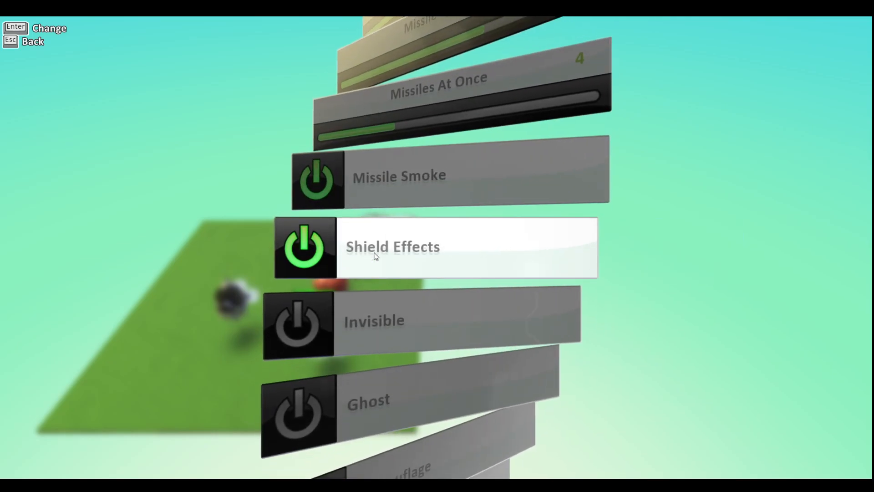
{"action": "scroll", "coordinate": [374, 255], "scroll_direction": "down", "scroll_amount": 1}
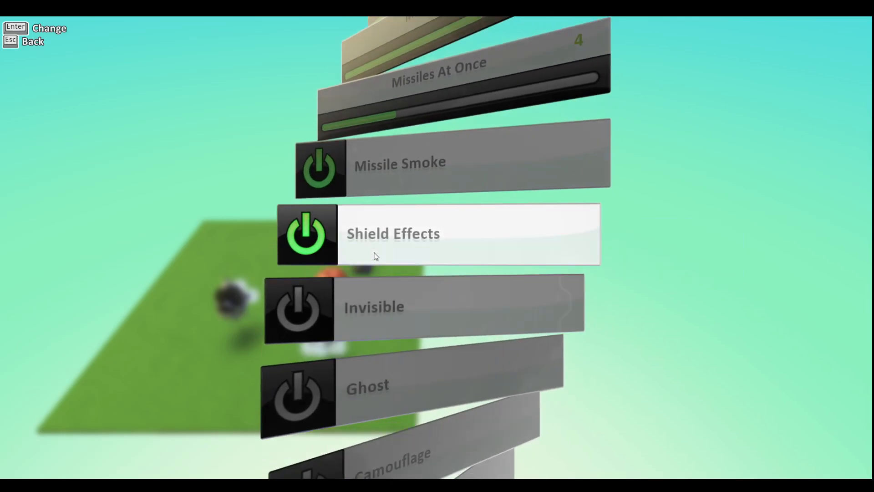
{"action": "scroll", "coordinate": [298, 248], "scroll_direction": "up", "scroll_amount": 1}
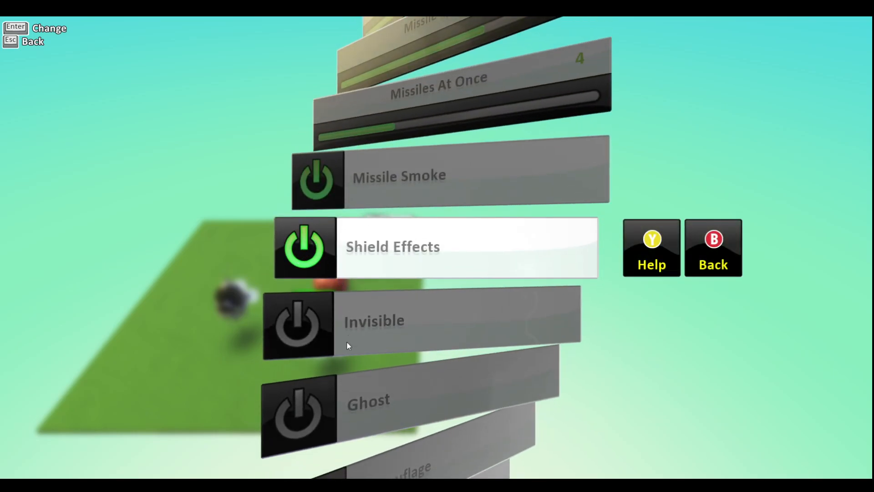
{"action": "scroll", "coordinate": [346, 341], "scroll_direction": "down", "scroll_amount": 3}
{"action": "scroll", "coordinate": [324, 275], "scroll_direction": "down", "scroll_amount": 1}
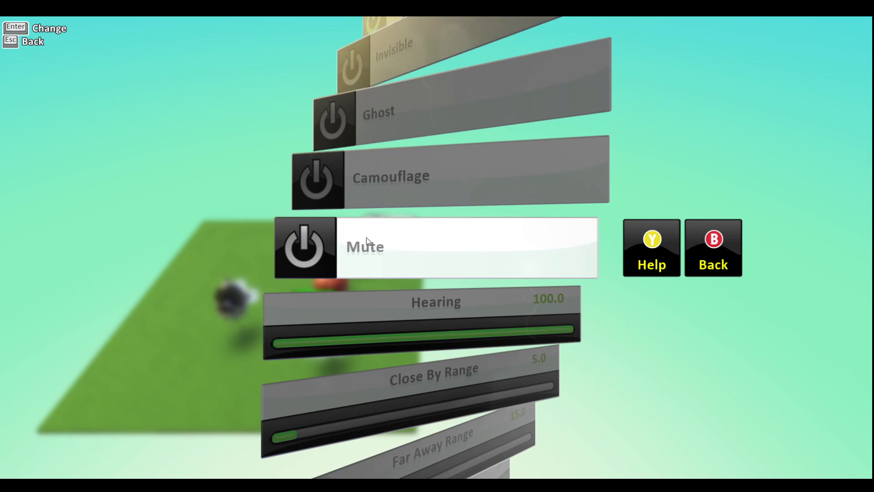
{"action": "left_click", "coordinate": [427, 339]}
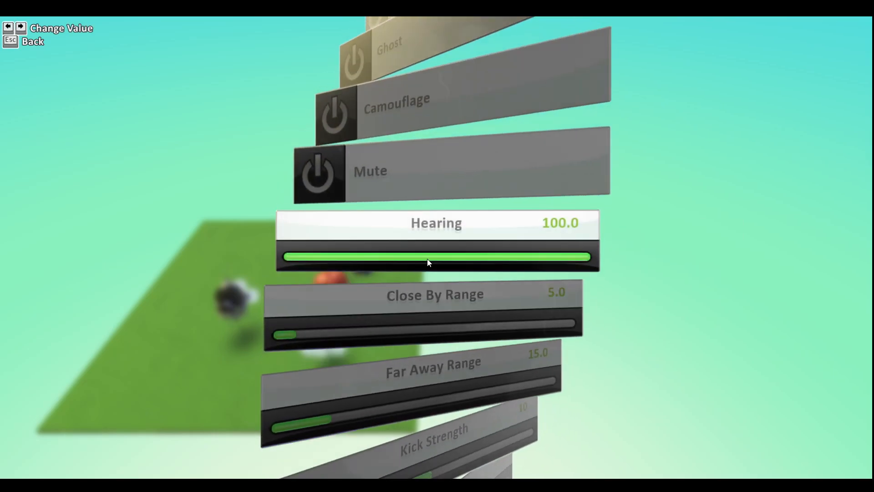
{"action": "scroll", "coordinate": [344, 276], "scroll_direction": "down", "scroll_amount": 3}
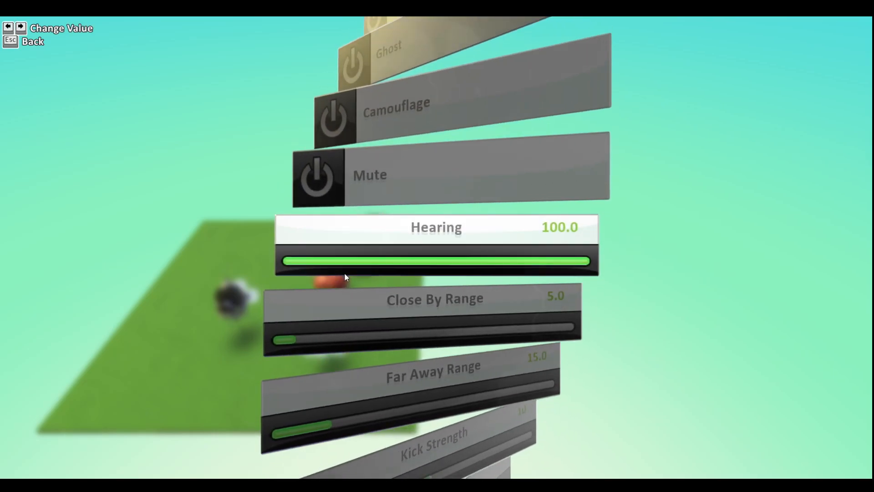
{"action": "scroll", "coordinate": [345, 276], "scroll_direction": "down", "scroll_amount": 1}
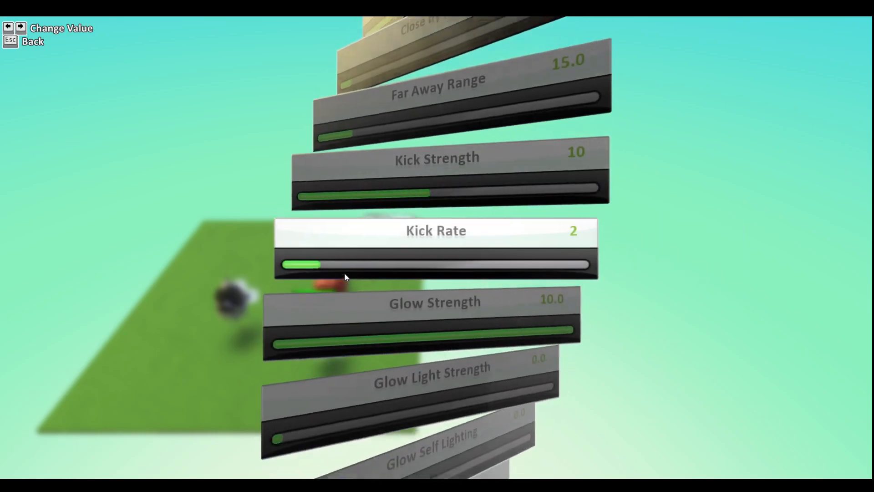
{"action": "scroll", "coordinate": [345, 276], "scroll_direction": "down", "scroll_amount": 1}
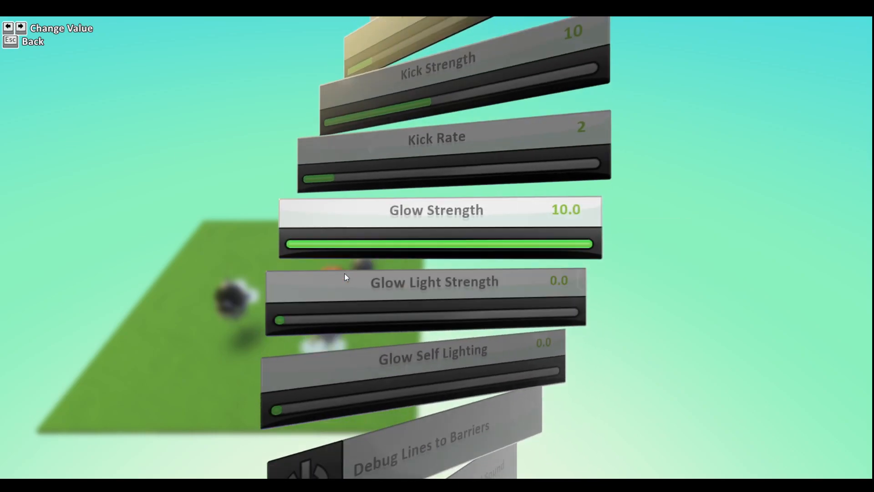